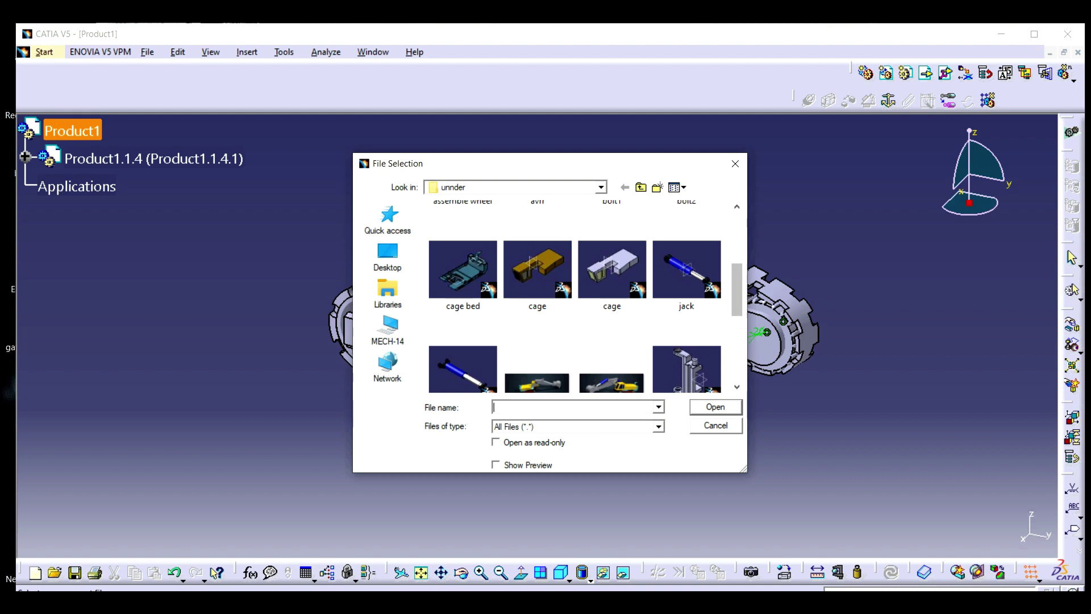
Insert the existing cage bed file from the unnder folder into Product1
scroll(585, 296, "down", 3)
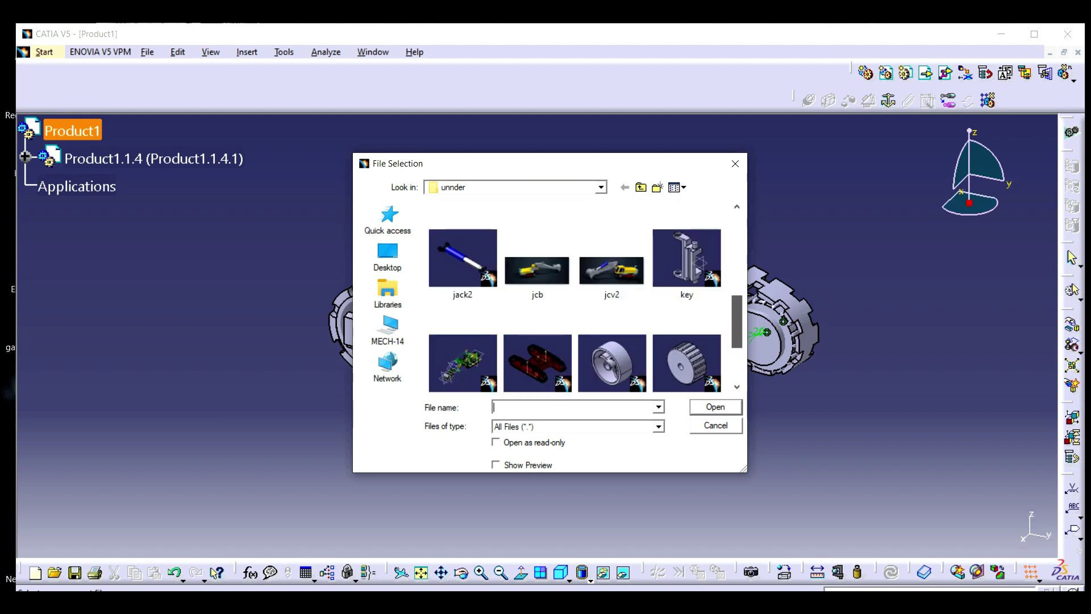
scroll(585, 296, "down", 3)
scroll(585, 296, "down", 1)
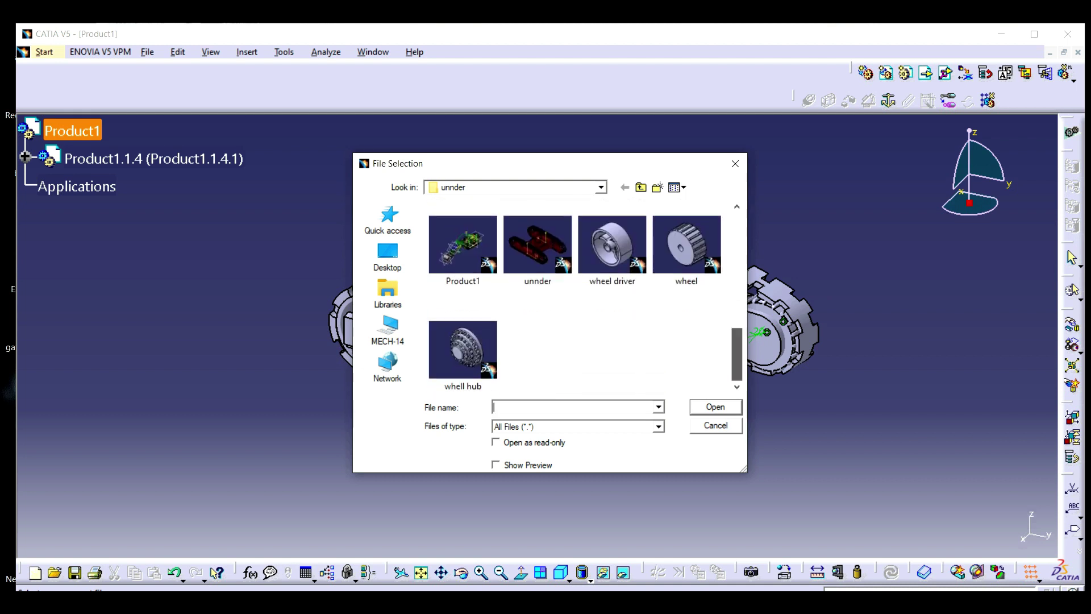
scroll(585, 295, "up", 4)
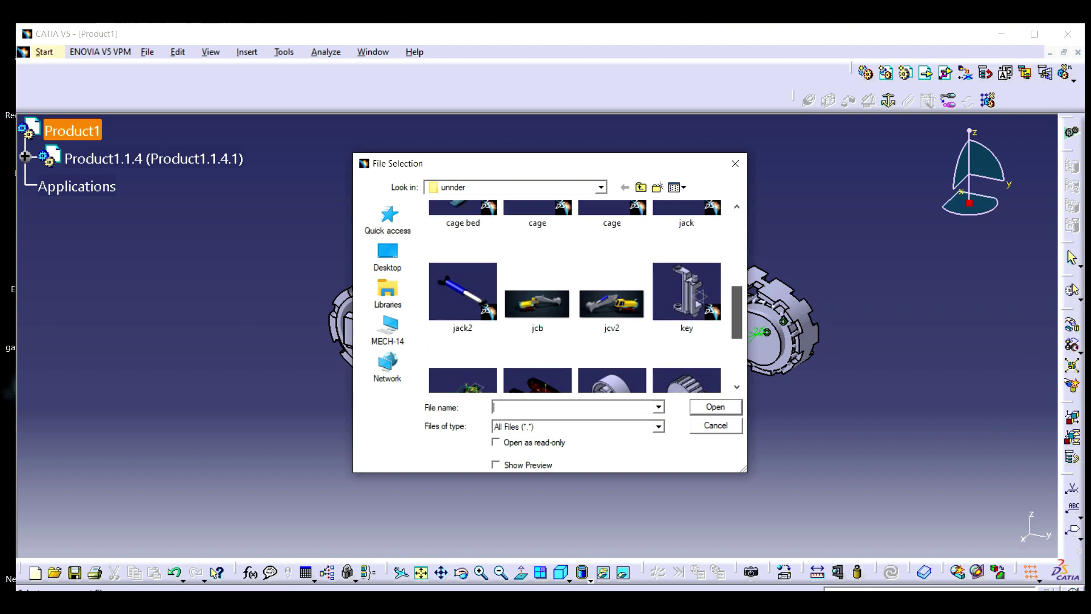
scroll(585, 295, "up", 5)
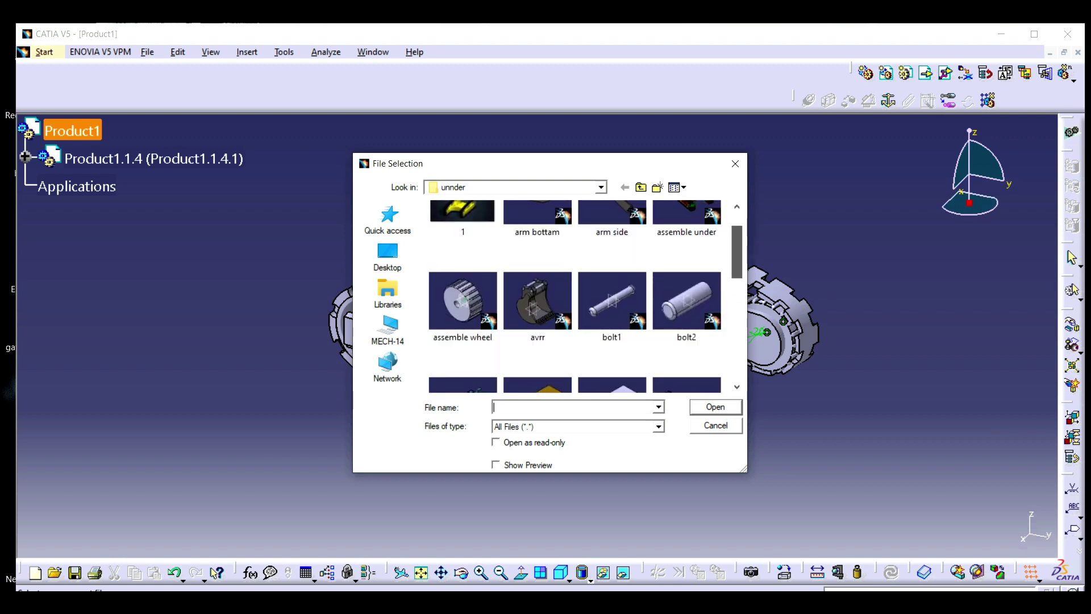
scroll(586, 296, "up", 1)
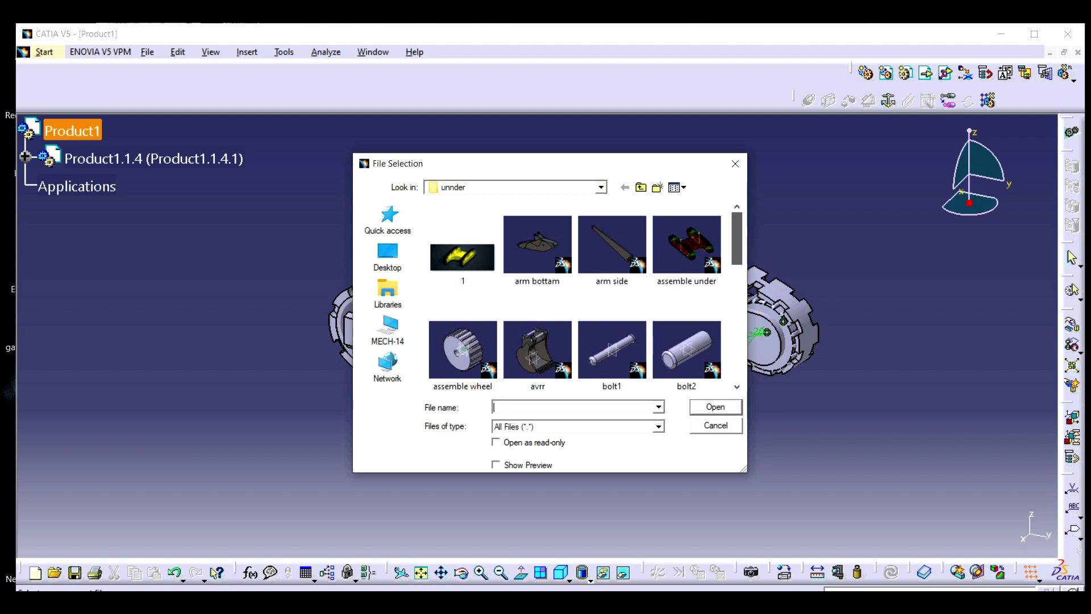
scroll(585, 295, "down", 1)
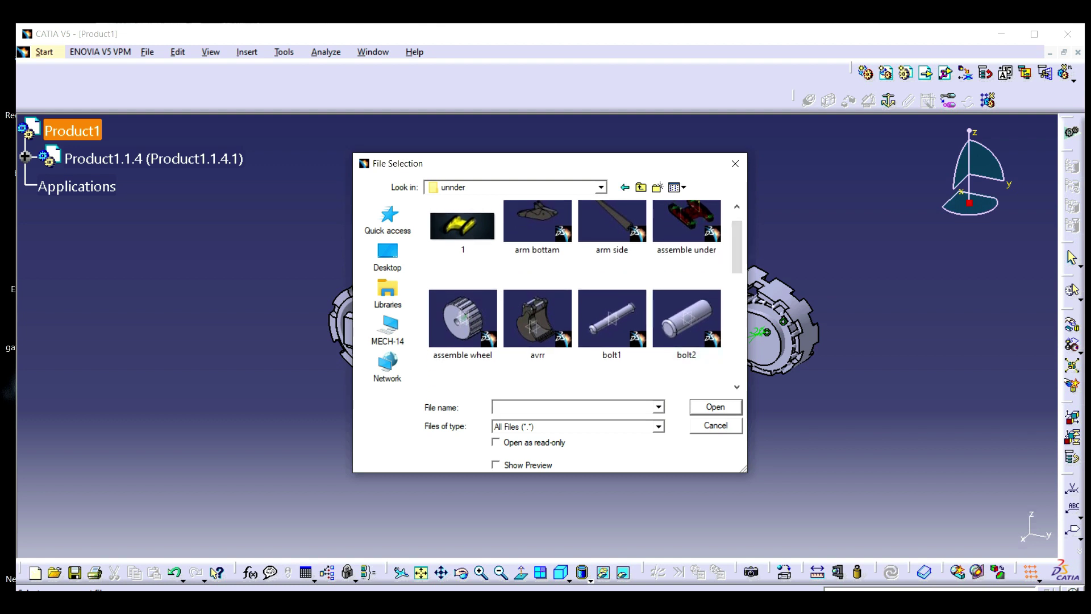
scroll(737, 247, "down", 3)
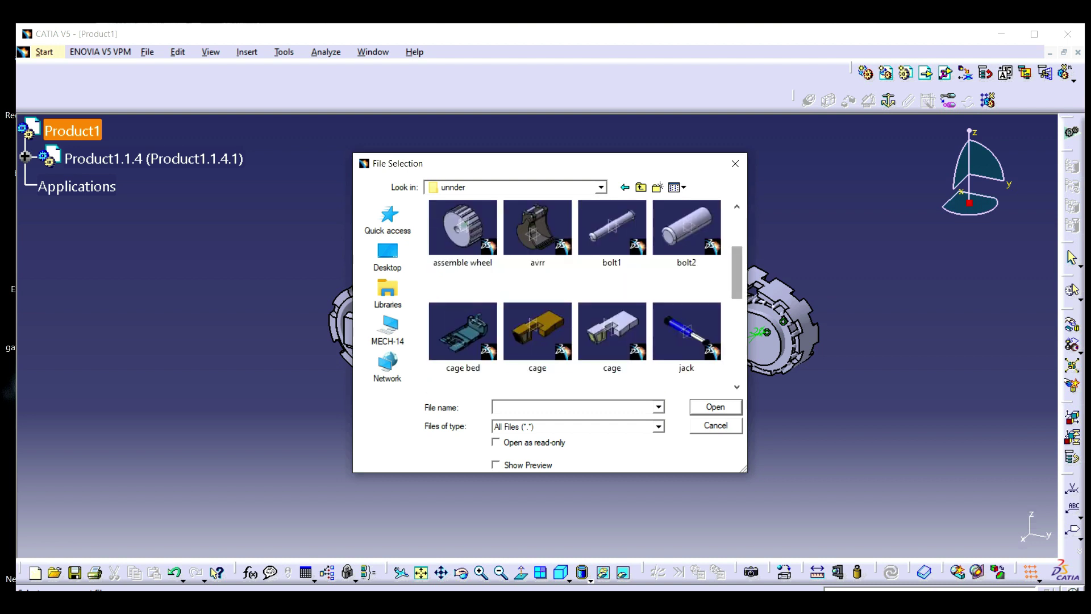
left_click(464, 333)
left_click(716, 407)
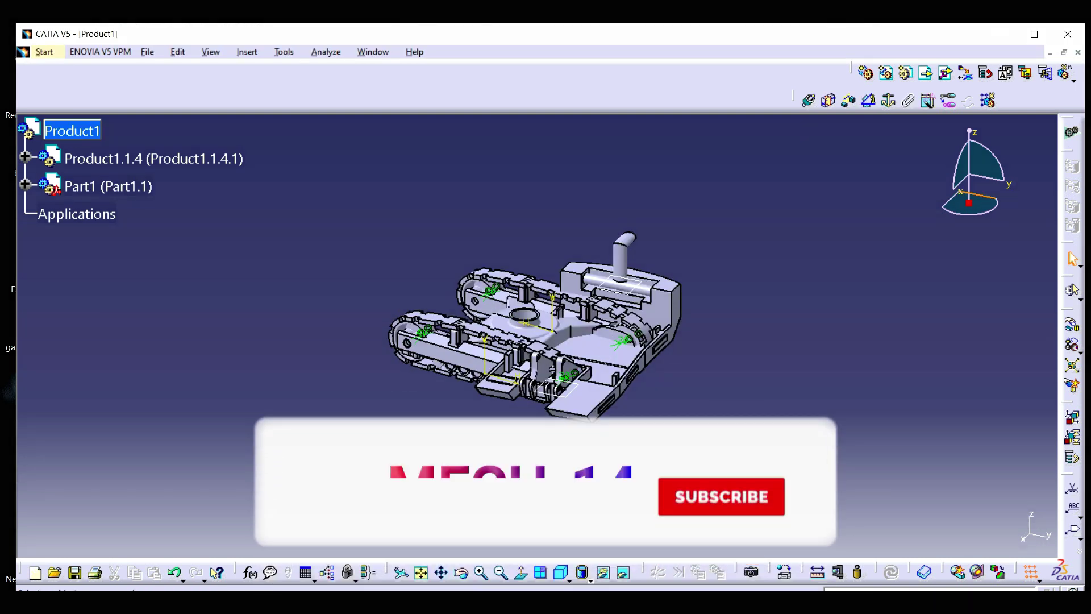
Move the inserted cage bed part straight up so it sits clear above the tracked undercarriage
left_click_drag(970, 203, 591, 394)
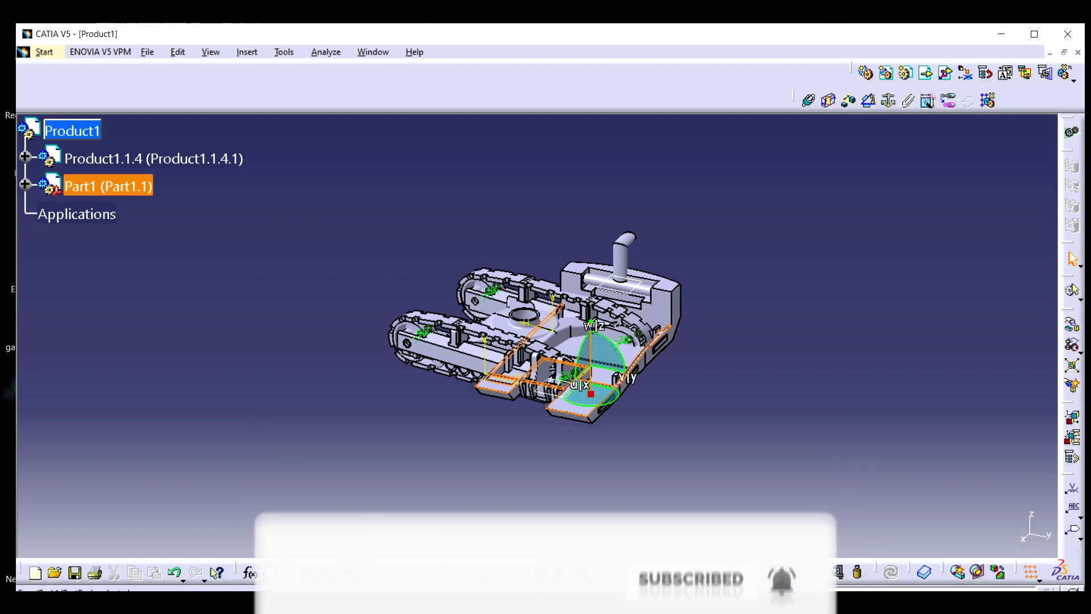
left_click_drag(592, 354, 591, 192)
left_click_drag(602, 235, 970, 203)
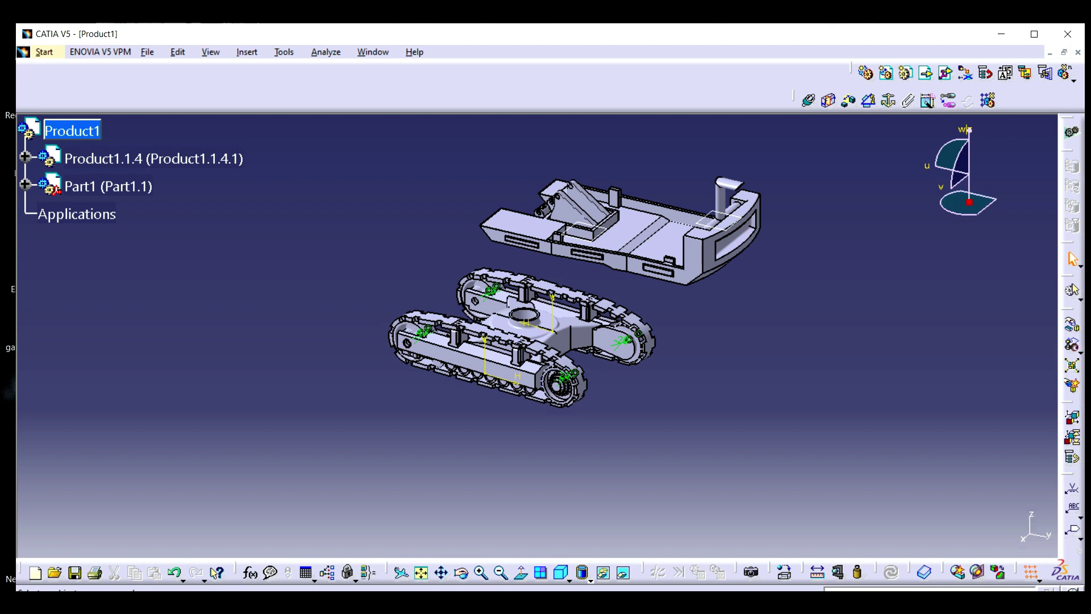
Make the undercarriage's central hole axis coincident with the axis of the small round boss under the cage bed
left_click(810, 100)
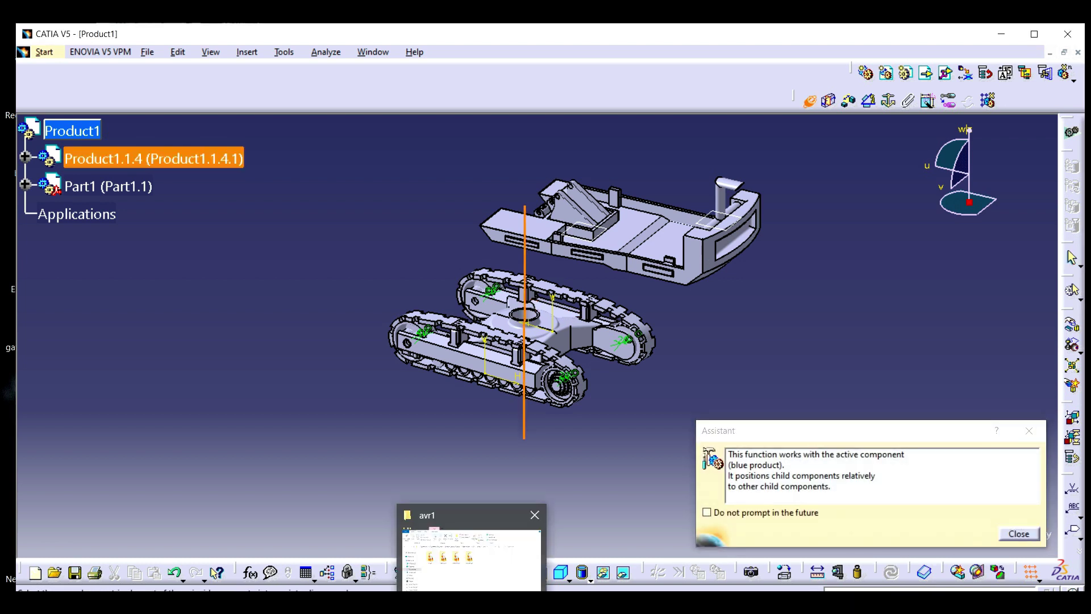
left_click_drag(492, 470, 553, 254)
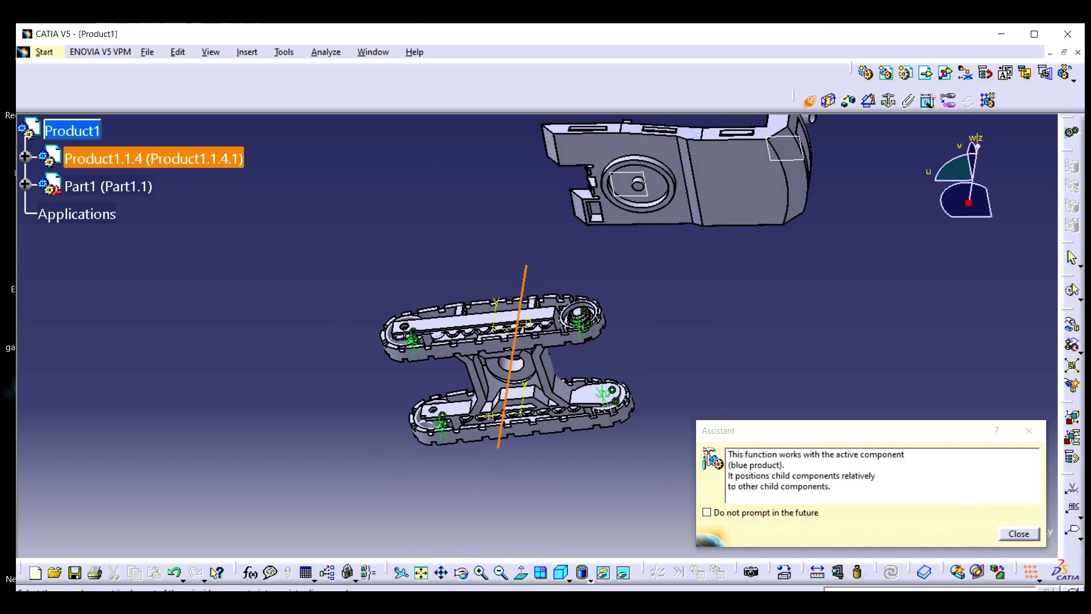
middle_click_drag(491, 409, 492, 307)
middle_click_drag(803, 265, 471, 597)
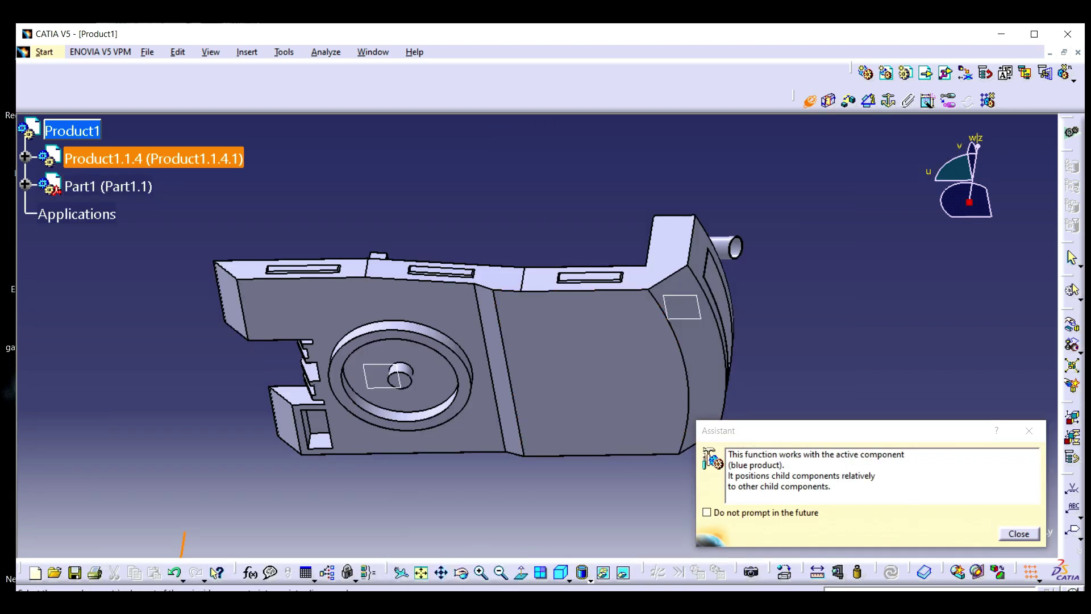
left_click(481, 572)
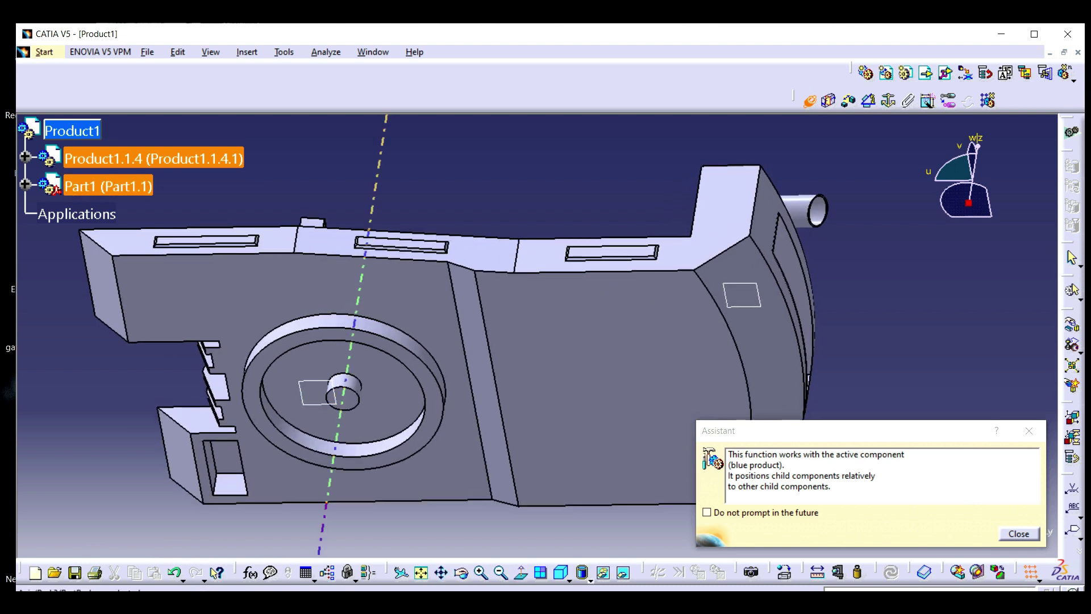
left_click(346, 383)
left_click(892, 573)
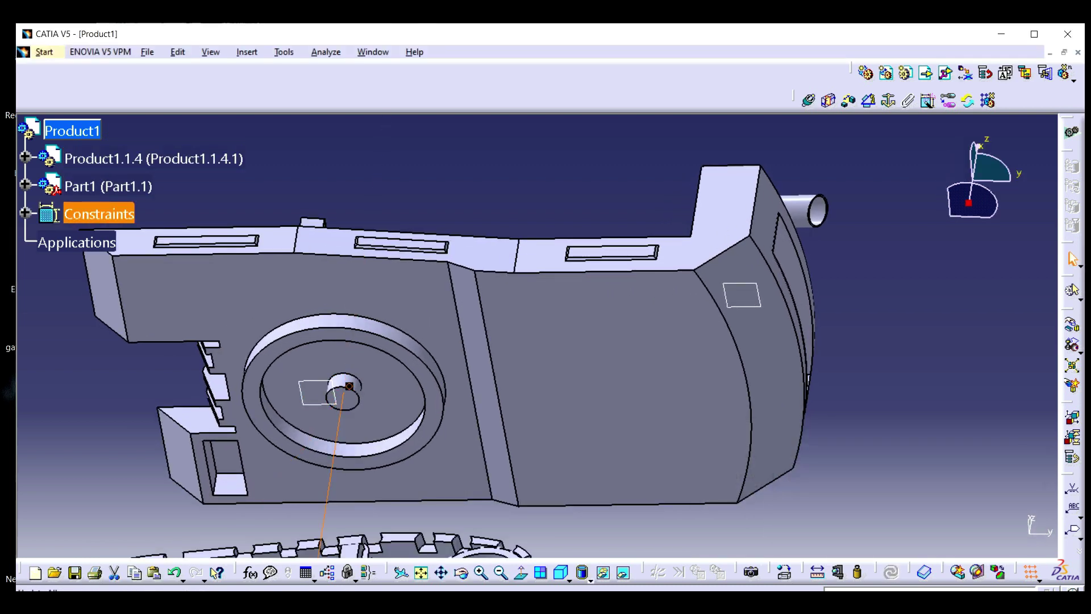
Add a 20 mm offset constraint between the ring face under the cage bed and the undercarriage's central face, and update the assembly
left_click(502, 572)
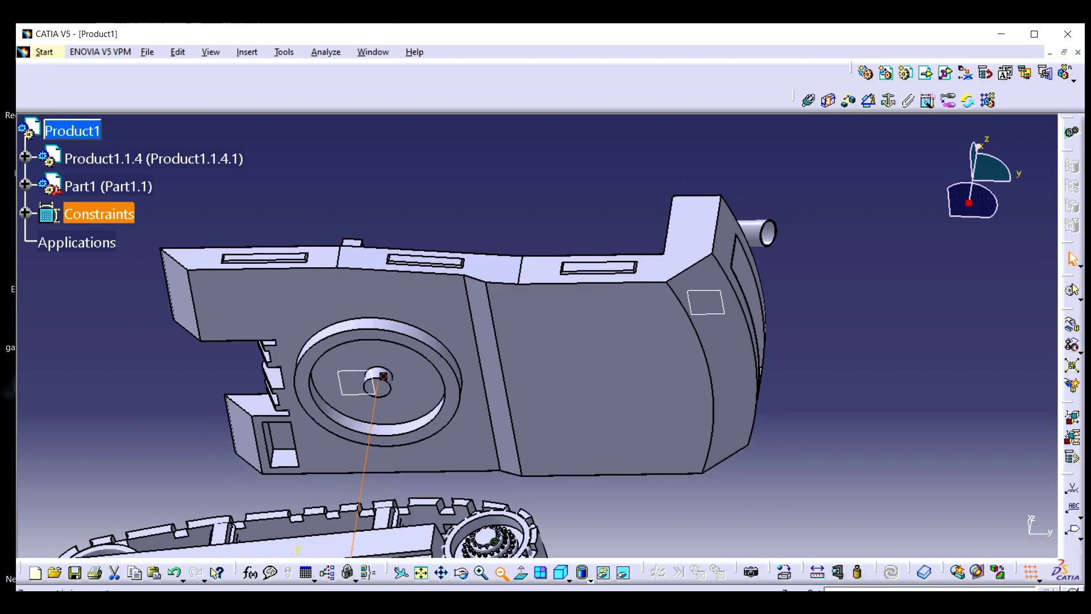
left_click(501, 572)
mouse_move(500, 193)
middle_mouse_down()
mouse_move(481, 278)
mouse_move(503, 443)
mouse_move(524, 390)
mouse_move(537, 412)
middle_mouse_up()
left_click(848, 101)
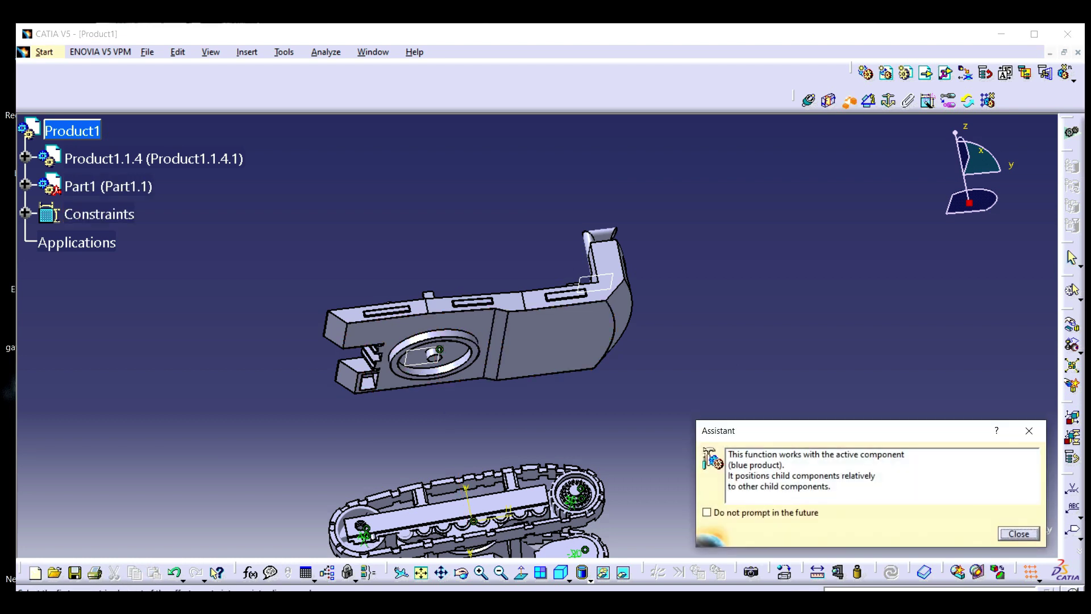
left_click(476, 353)
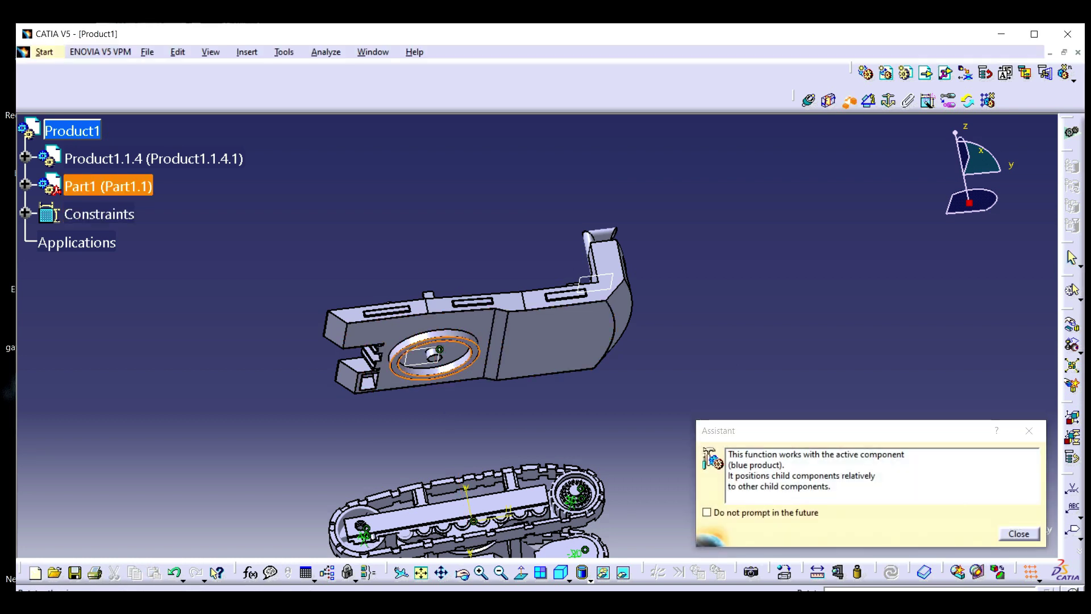
middle_click_drag(484, 336, 505, 440)
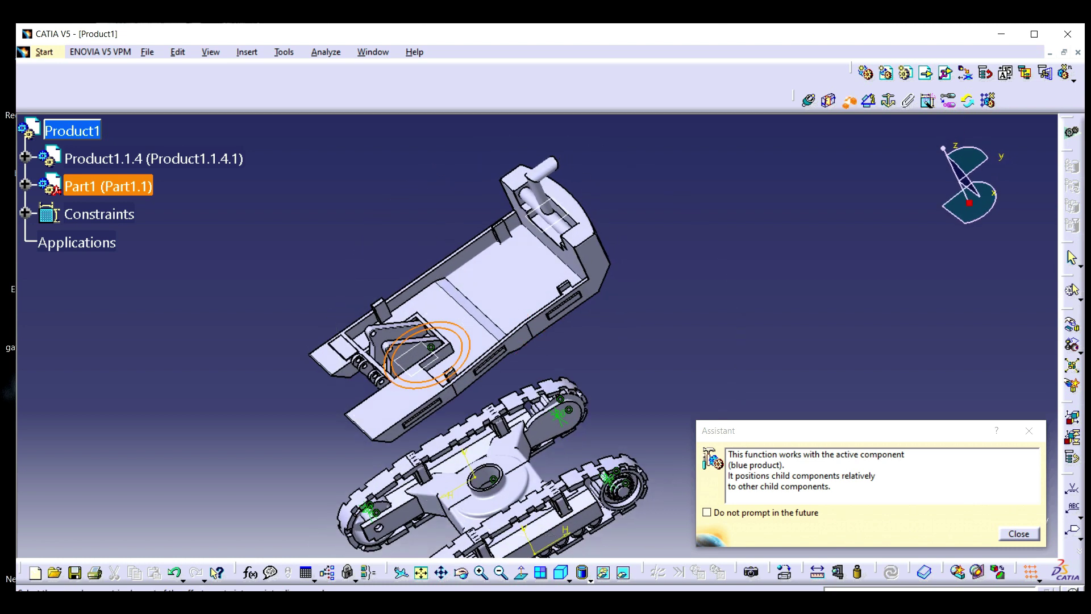
left_click(512, 477)
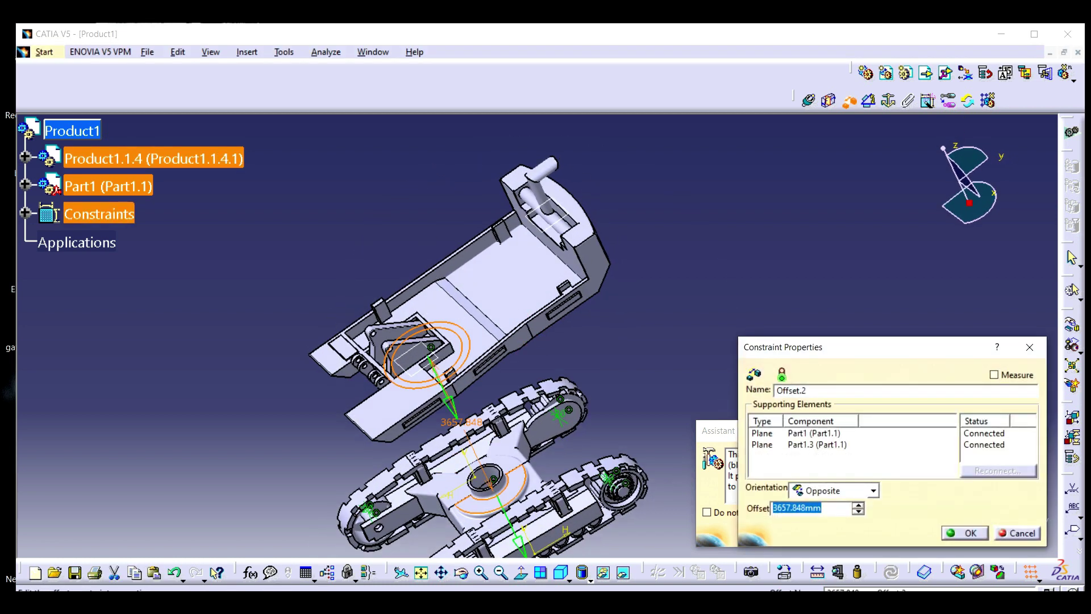
type("20")
key("Return")
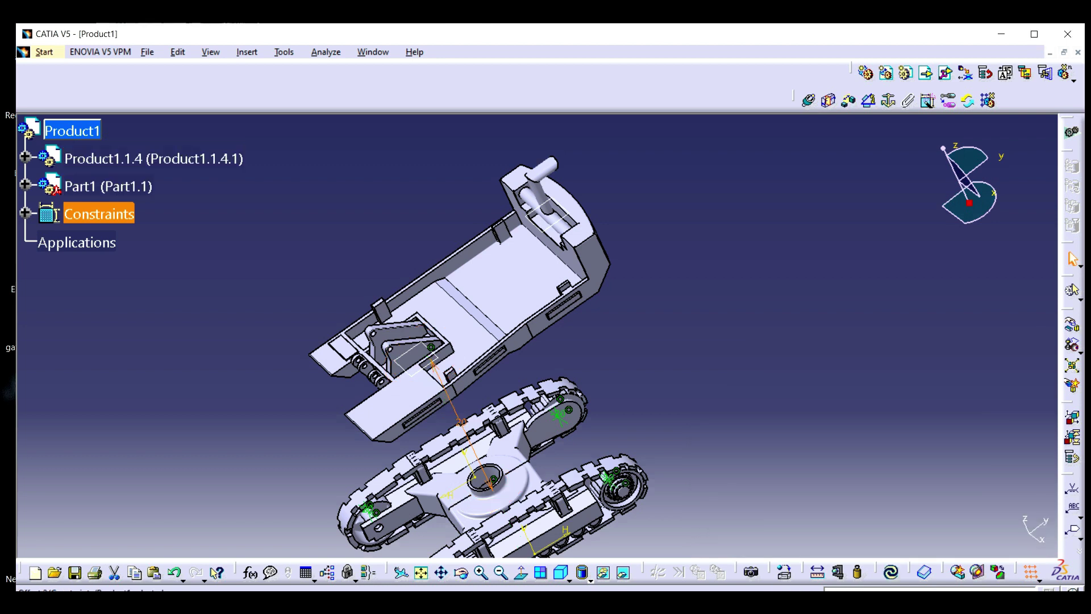
key("ctrl+u")
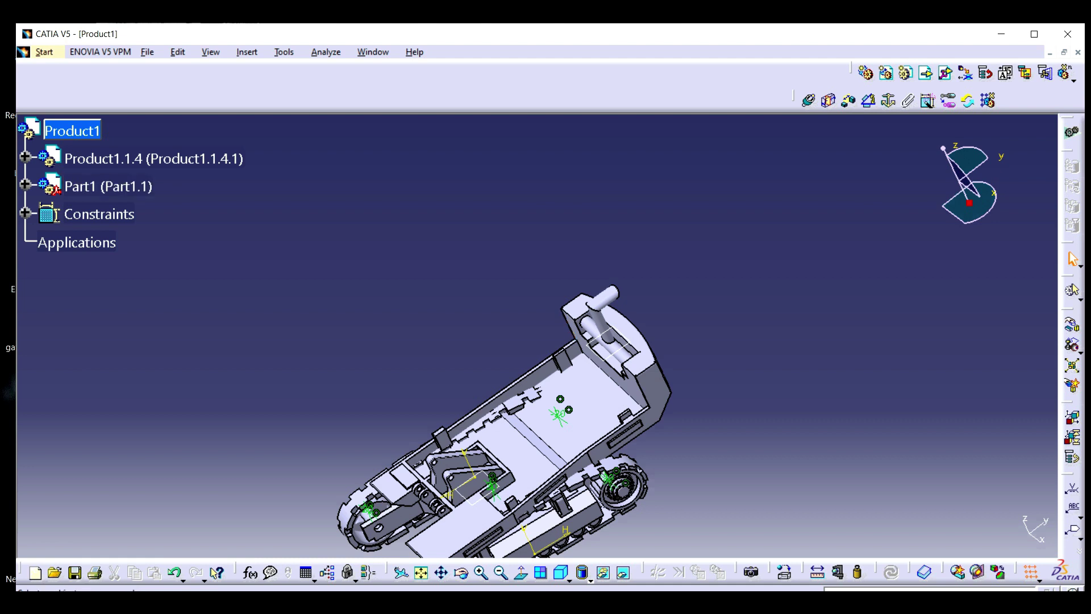
Set the offset between the cage bed and the undercarriage to 100 mm
left_click(462, 573)
mouse_move(630, 434)
left_mouse_down()
mouse_move(455, 322)
mouse_move(529, 318)
mouse_move(506, 341)
mouse_move(483, 312)
mouse_move(483, 364)
left_mouse_up()
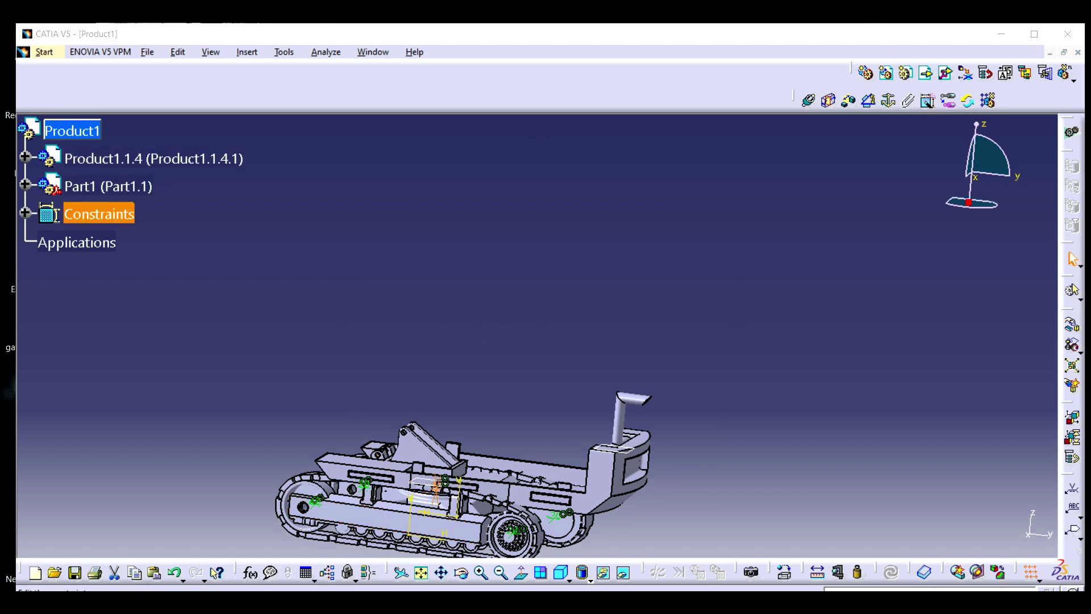
double_click(433, 509)
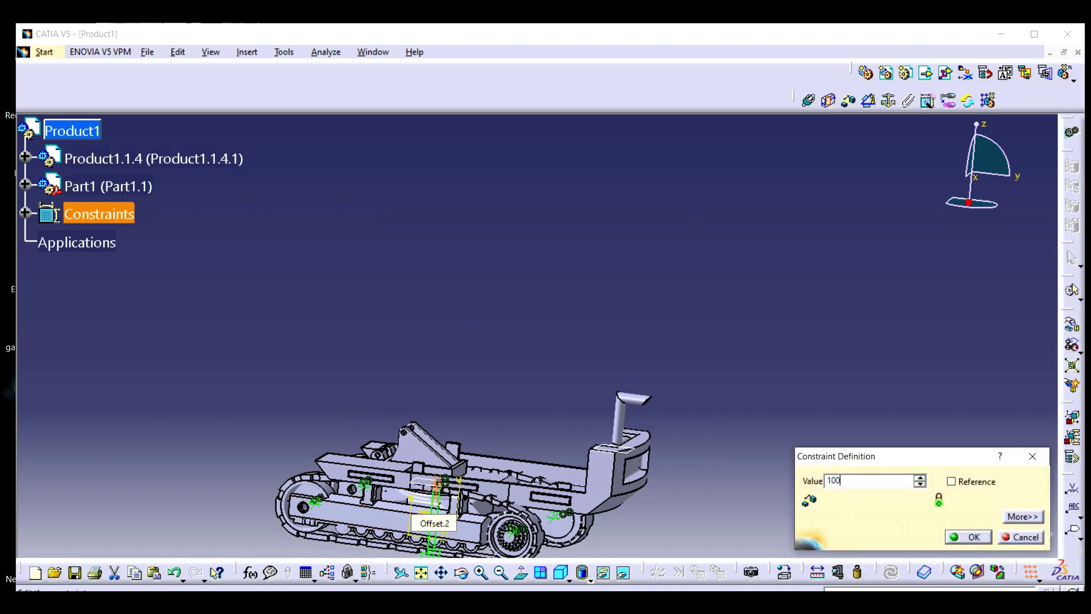
key("Return")
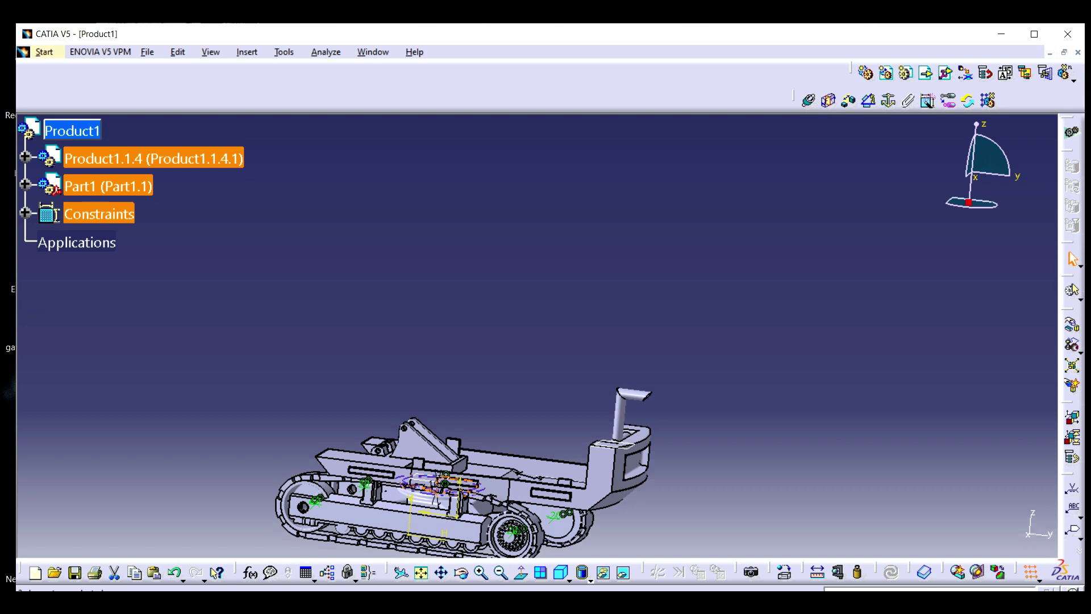
Set the cage bed's offset from the undercarriage to 200 mm and update the assembly
double_click(432, 509)
type("200")
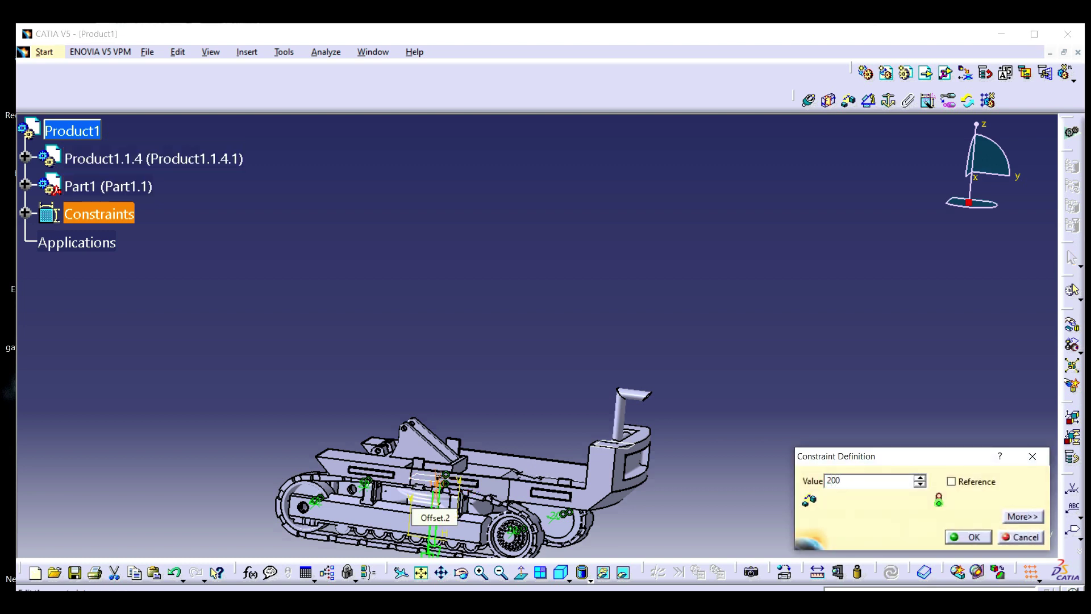
key("Return")
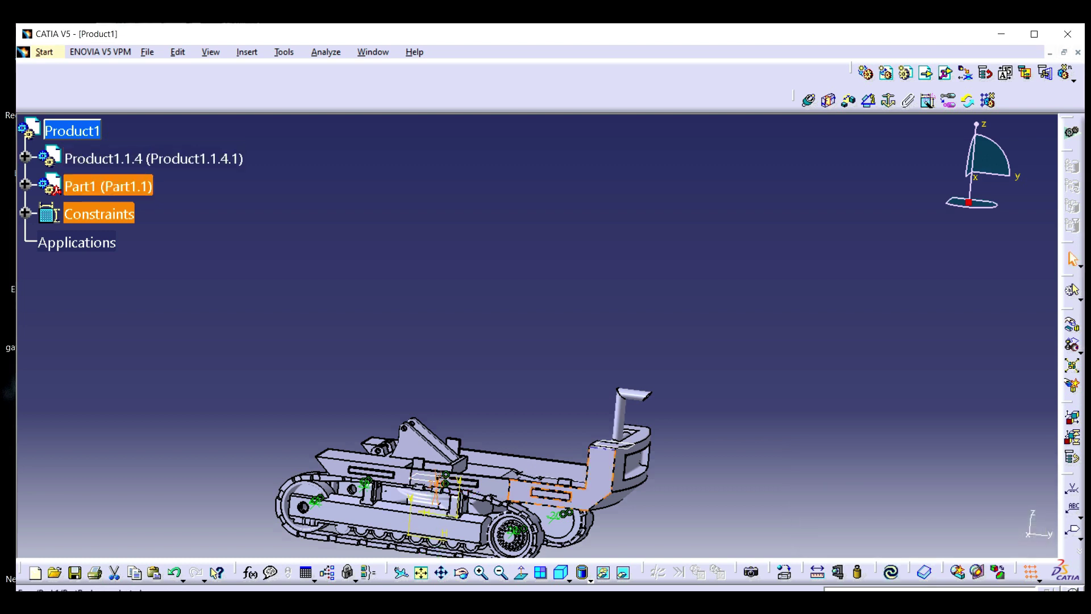
key("ctrl+u")
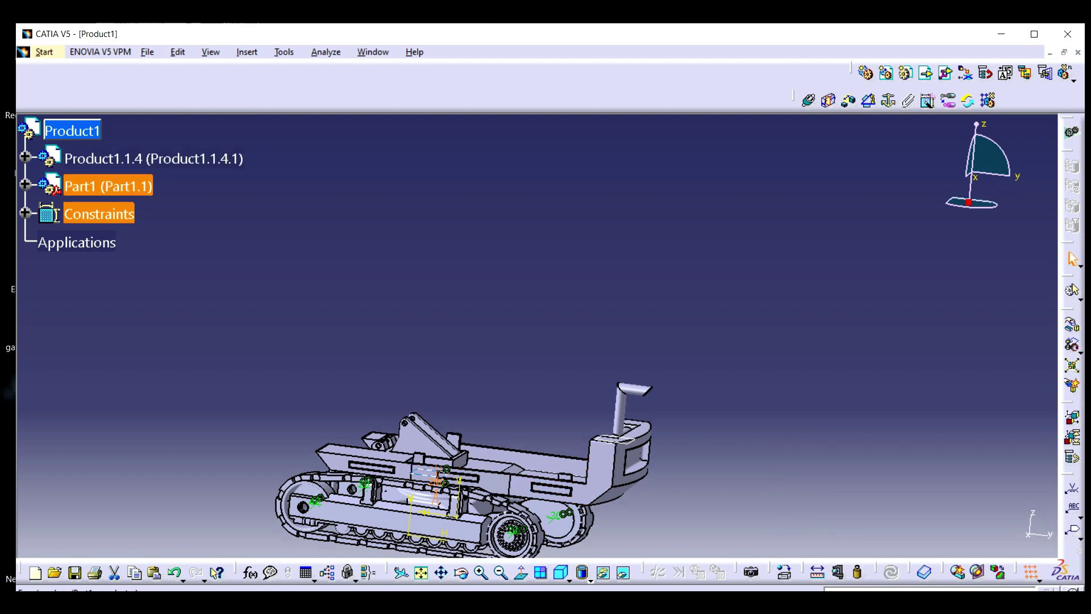
Set the cage bed's offset from the undercarriage to 500 mm and update the assembly
double_click(433, 500)
type("50")
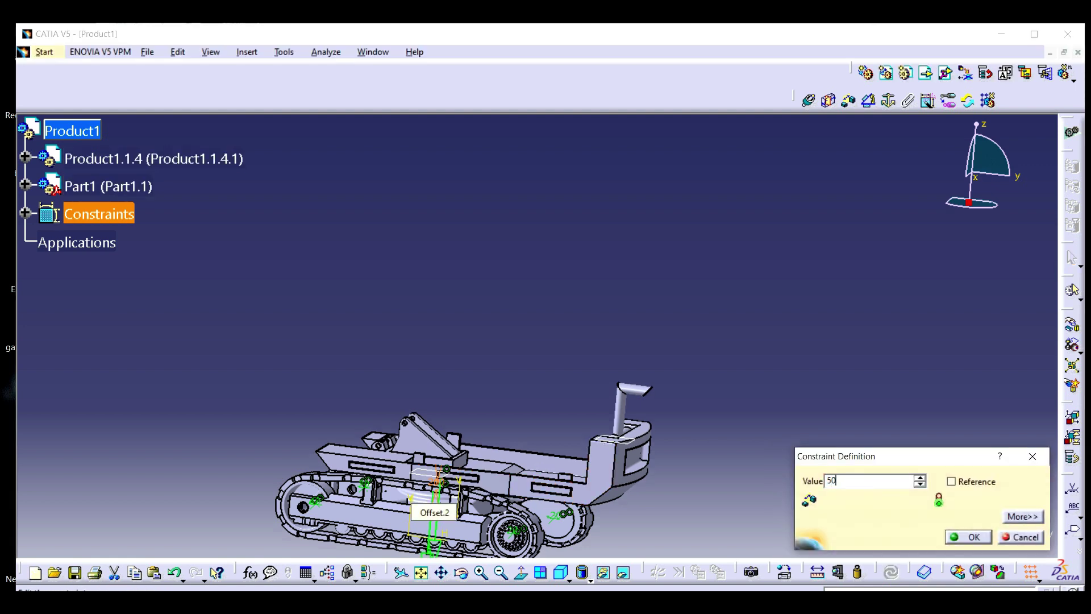
type("0mm")
key("Return")
key("ctrl+u")
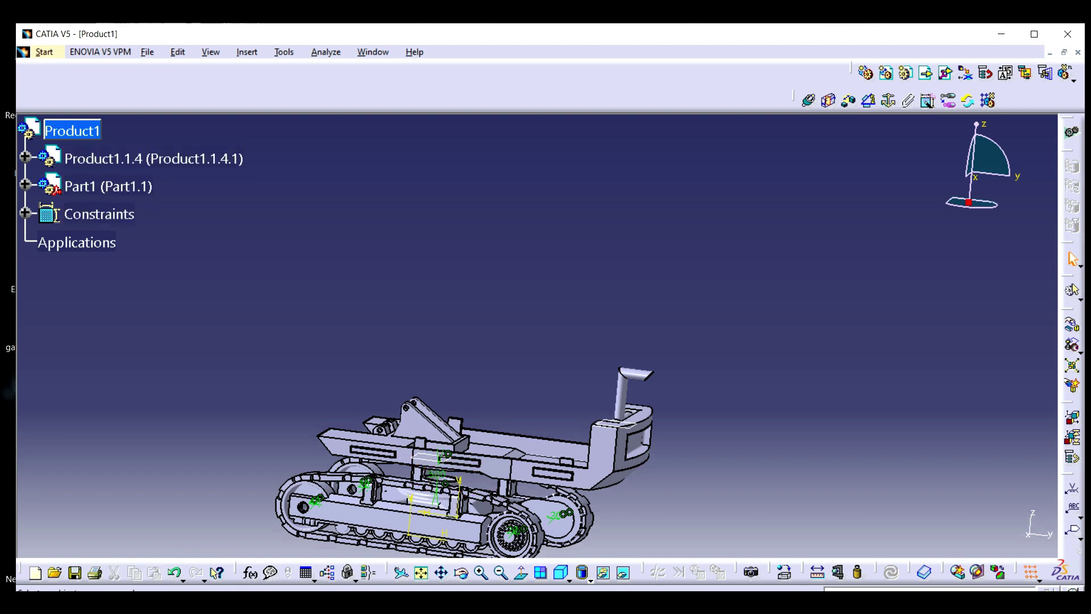
Expand Product1.1.4 down to Part1.3 and open its PartBody for editing in Part Design
middle_click_drag(536, 329, 508, 390)
left_click(153, 159)
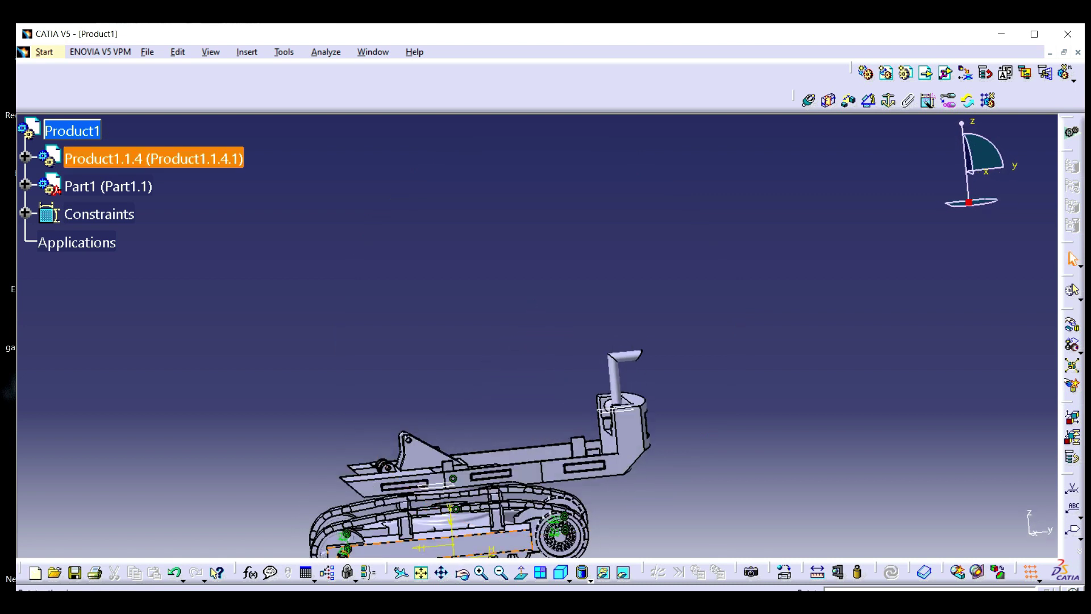
left_click_drag(370, 421, 531, 408)
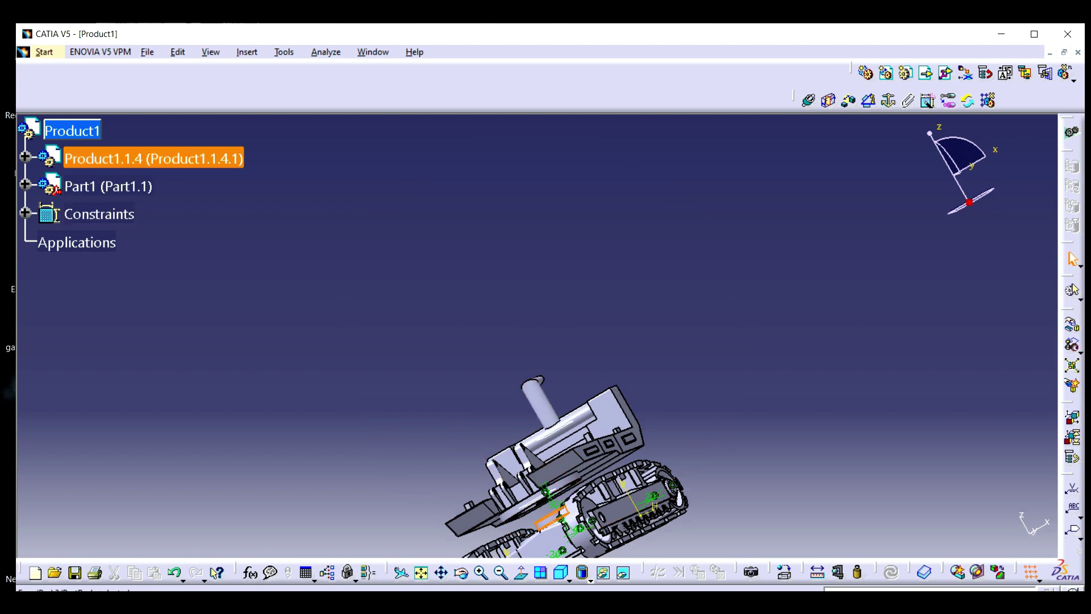
left_click(25, 157)
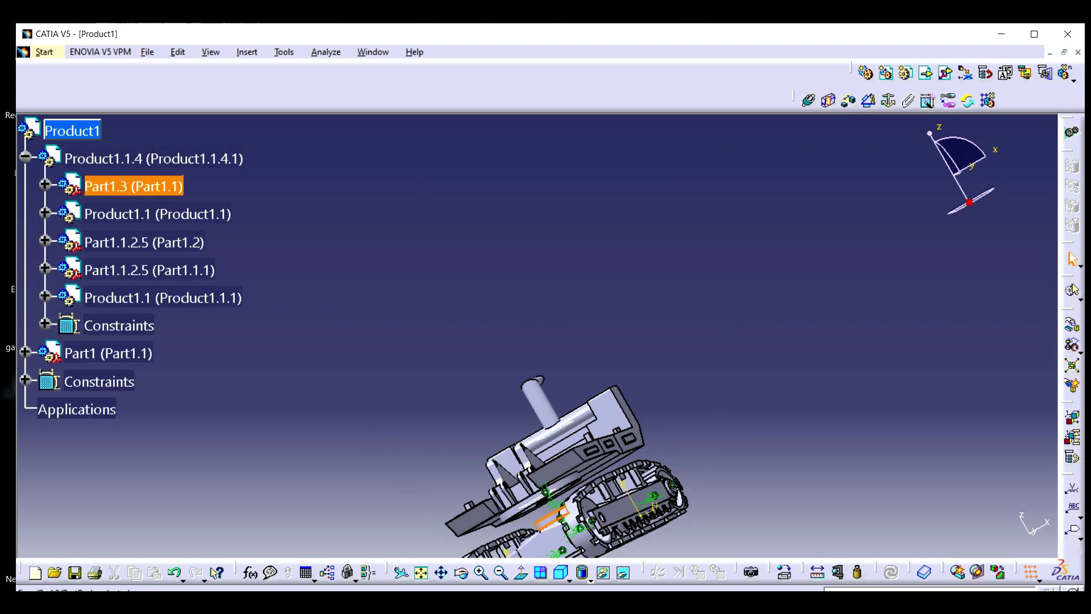
left_click(45, 184)
left_click(65, 213)
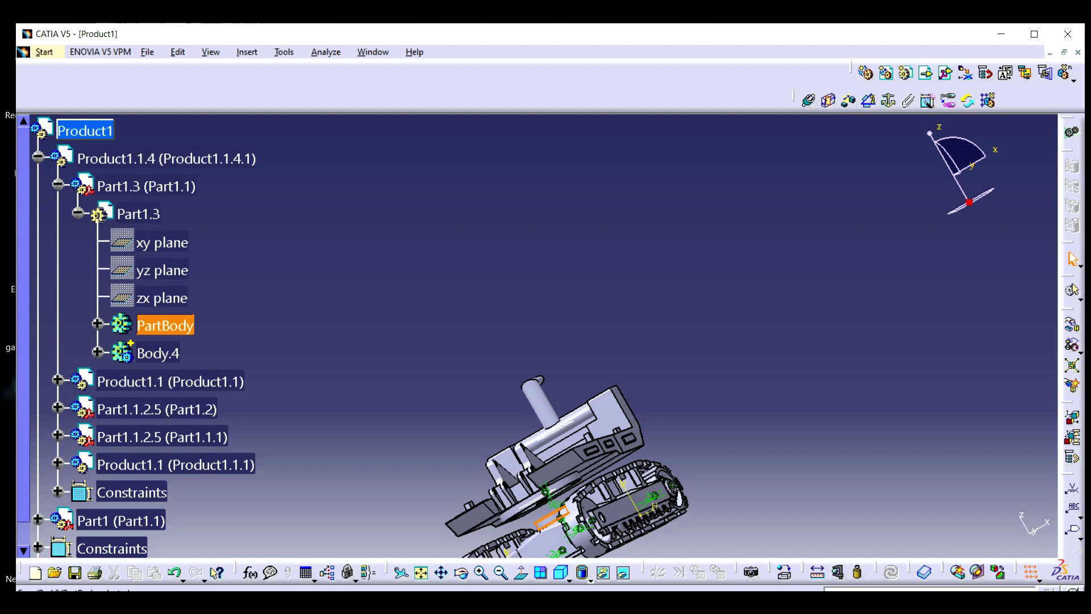
double_click(138, 325)
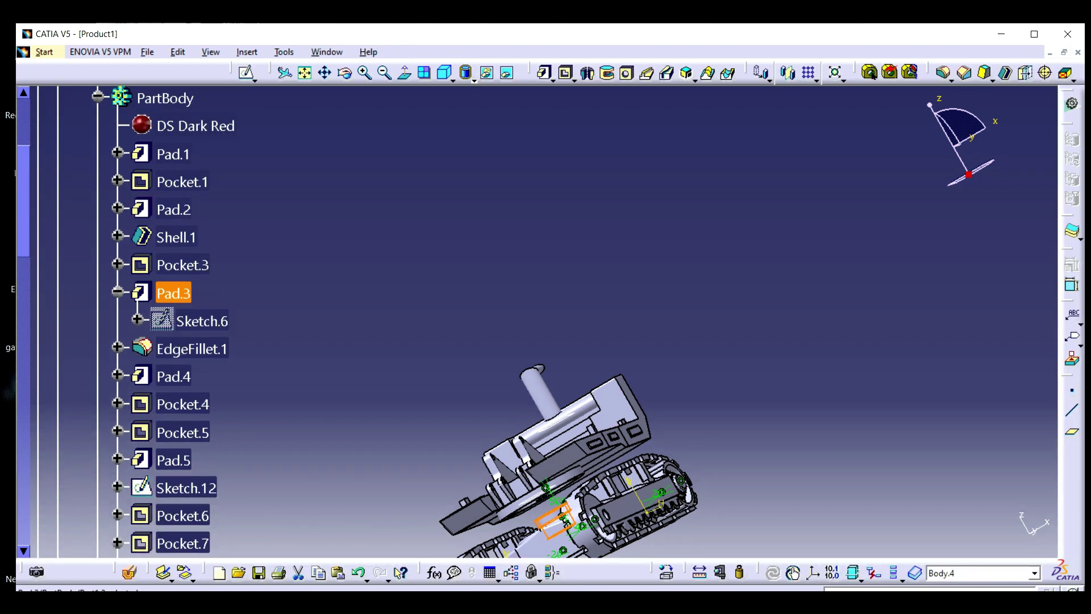
Set the length of Pad.3 in Part1.3's PartBody to 500 mm
double_click(173, 293)
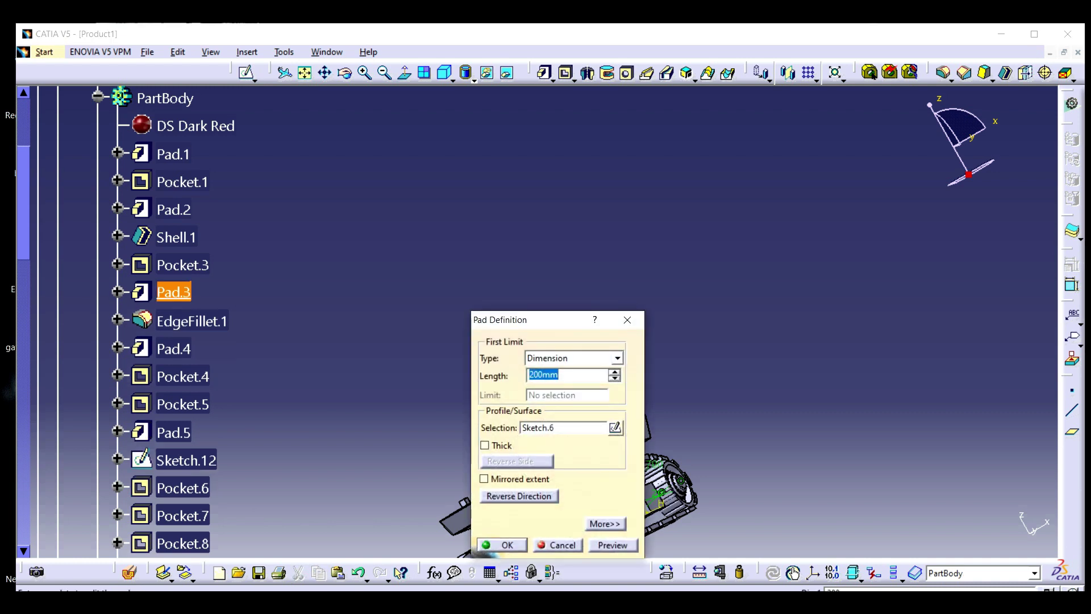
left_click_drag(551, 320, 762, 307)
type("500")
key("Return")
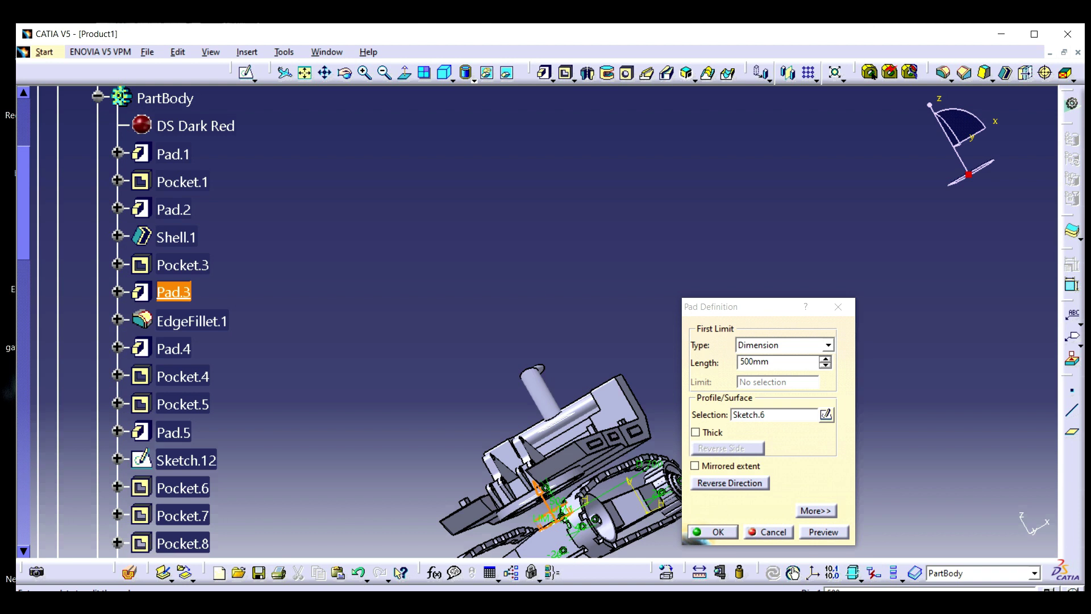
left_click(712, 531)
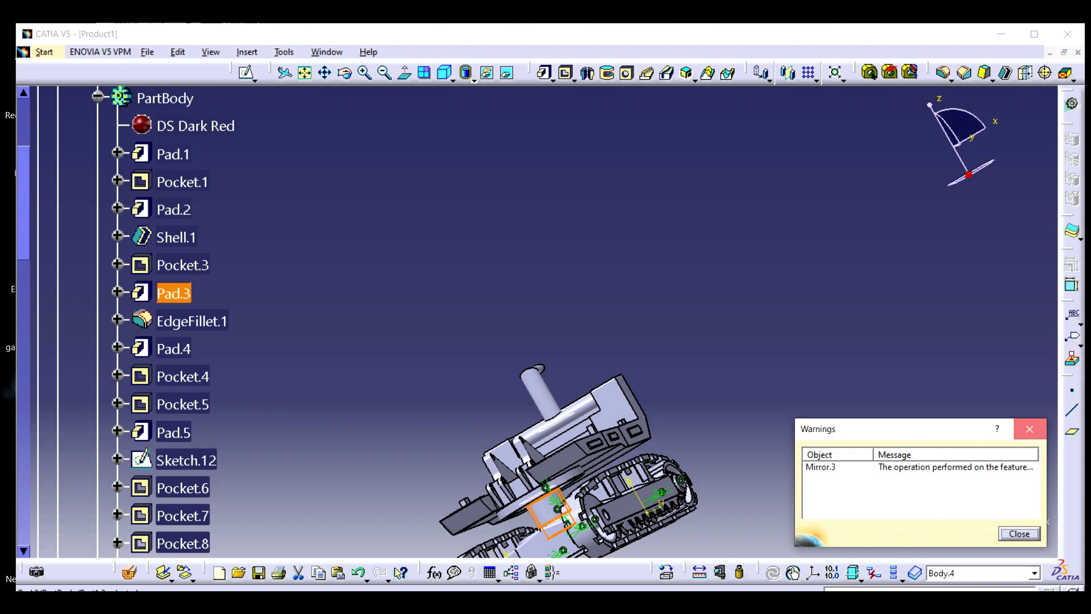
left_click(1030, 429)
Set the cage bed's offset from the undercarriage to 400 mm, then reactivate Product1 and update the assembly
double_click(554, 510)
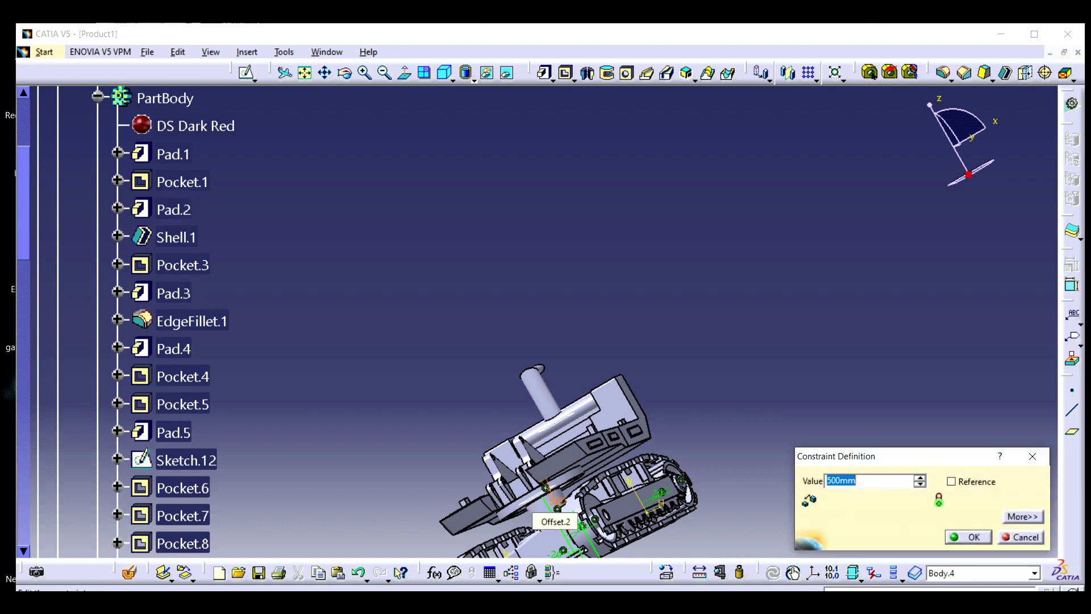
type("400")
key("Return")
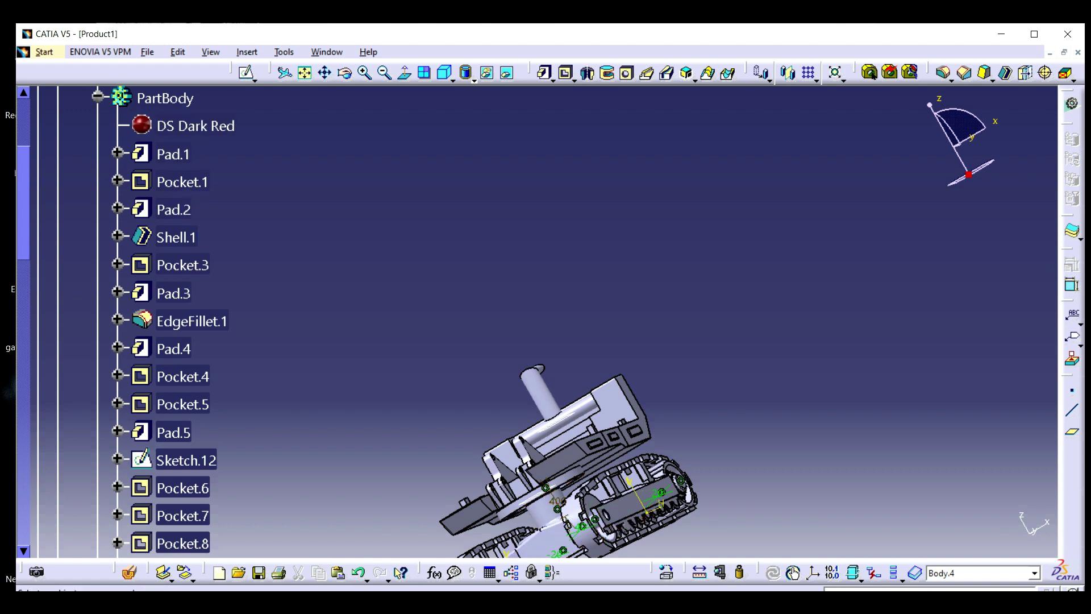
scroll(164, 170, "up", 3)
double_click(85, 102)
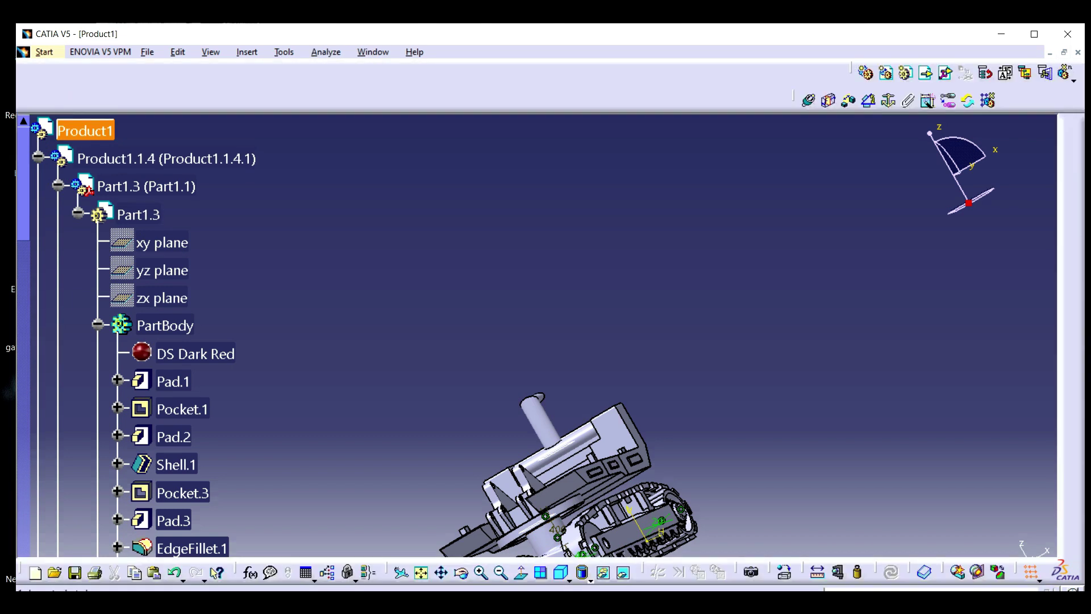
left_click(892, 573)
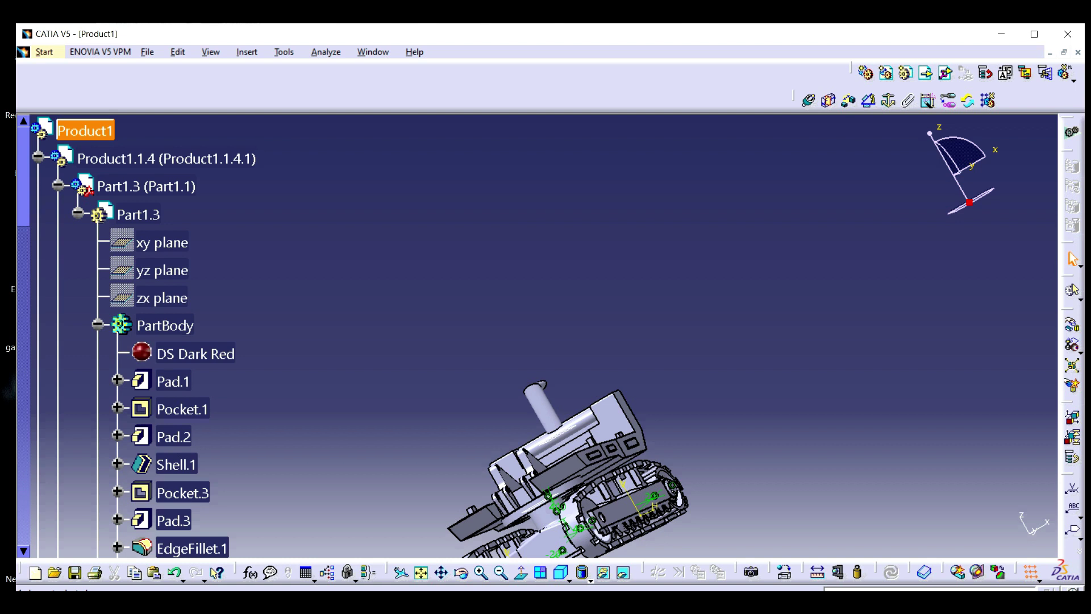
key("Escape")
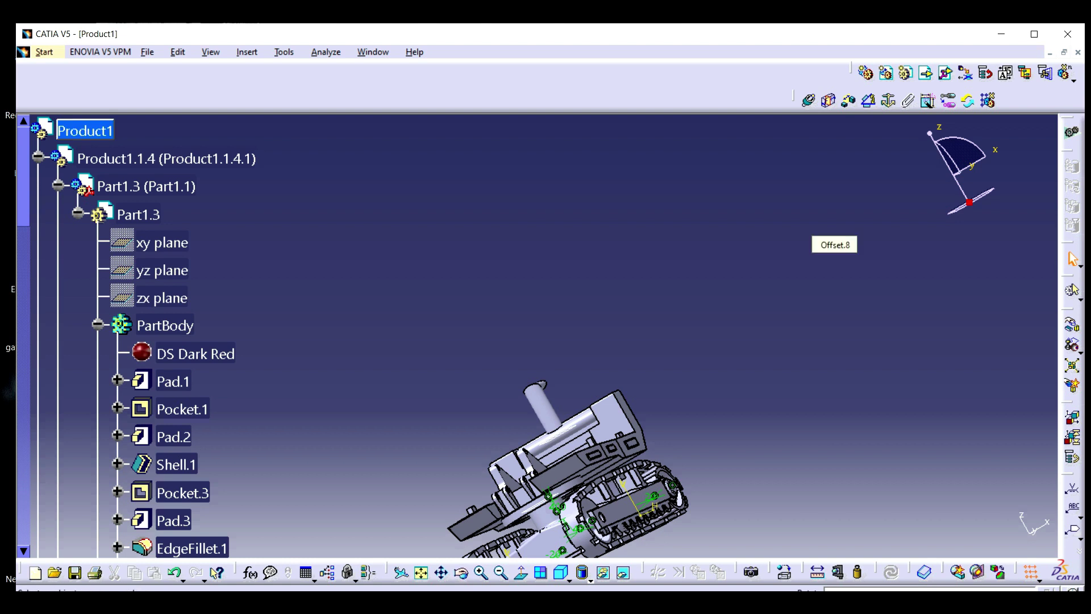
left_click(38, 157)
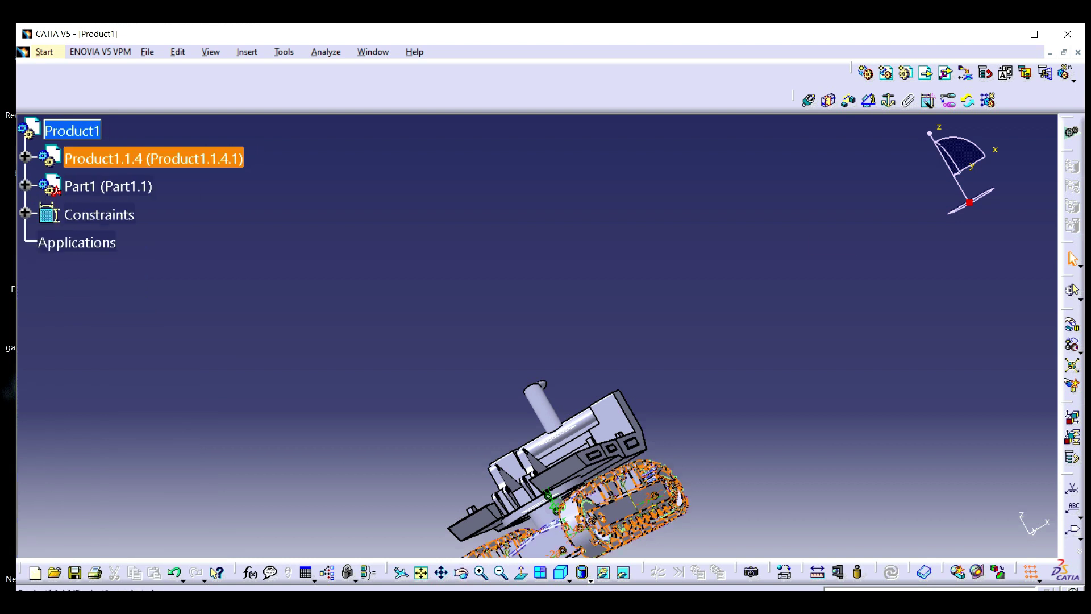
Rotate the cage bed with the compass until it lines up with the tracks, and update the assembly
middle_click_drag(673, 455, 410, 460)
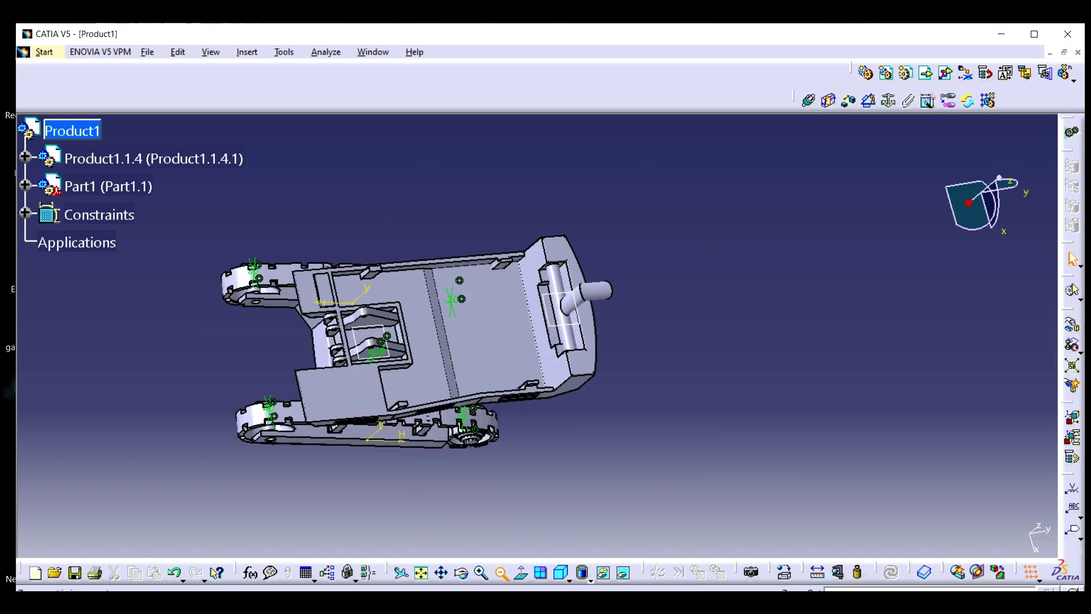
left_click(461, 573)
left_click_drag(540, 492, 366, 421)
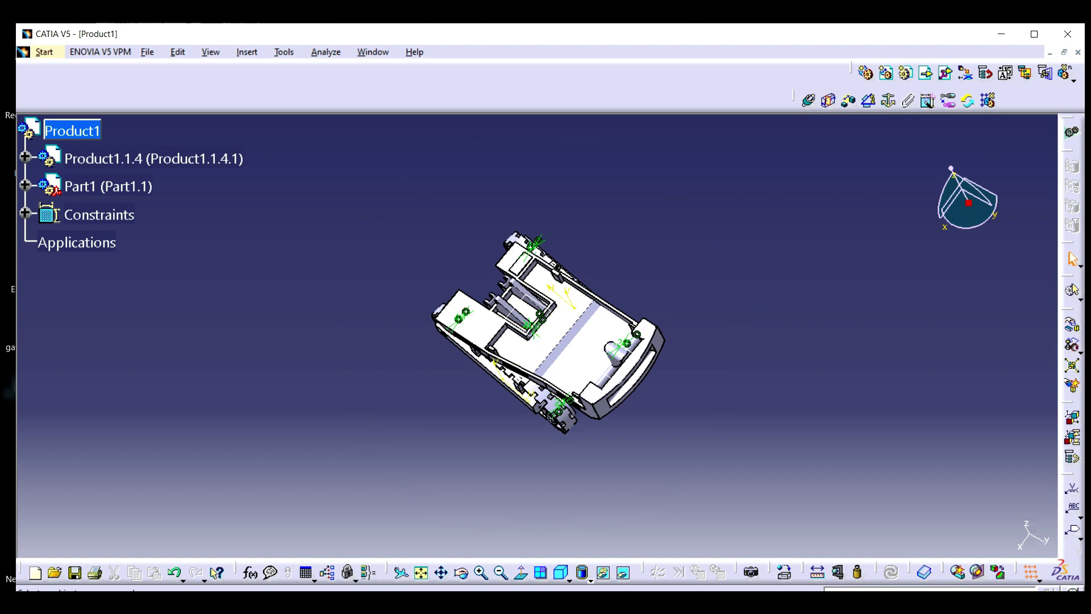
left_click_drag(968, 203, 509, 343)
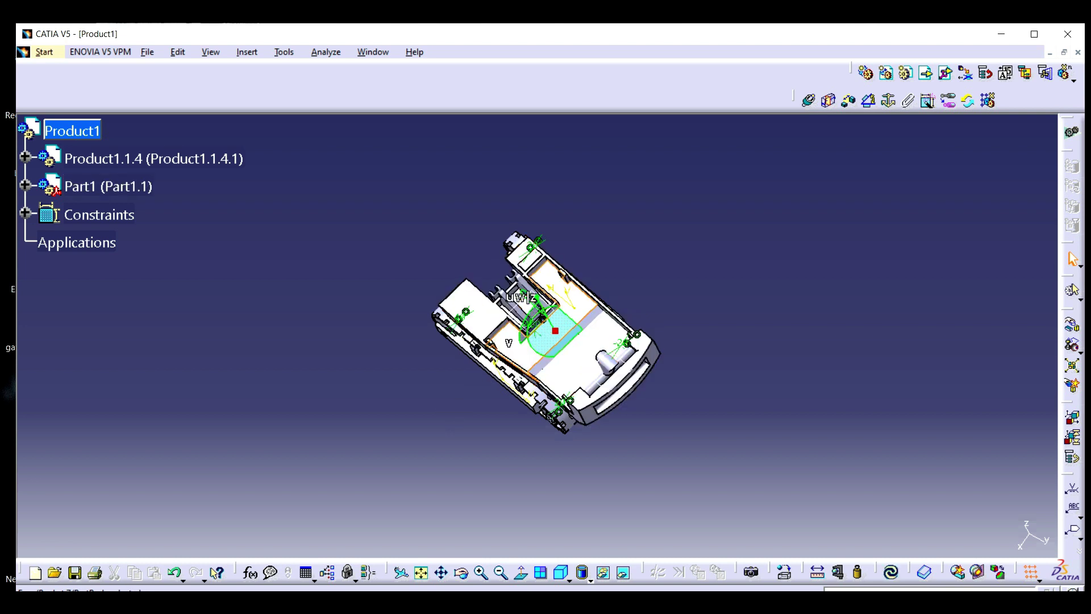
key("ctrl+u")
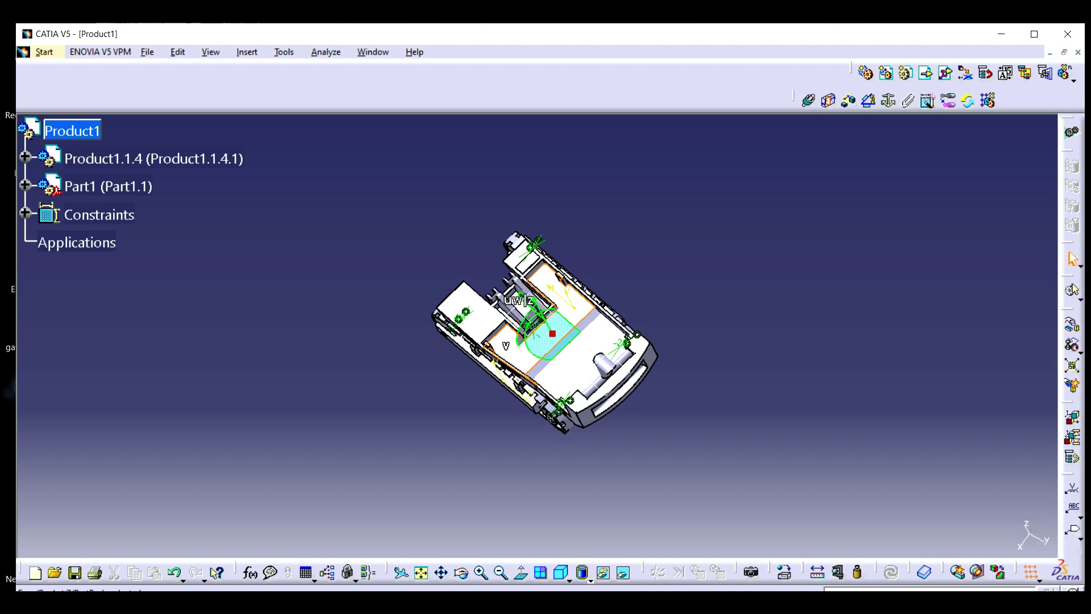
middle_click_drag(511, 449, 548, 358)
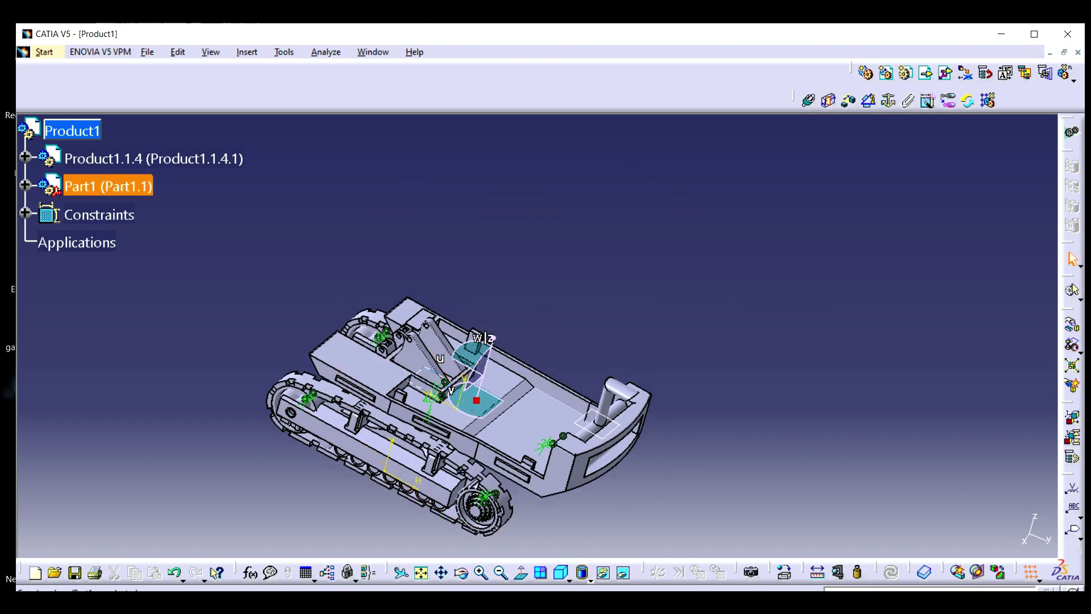
left_click_drag(476, 400, 969, 202)
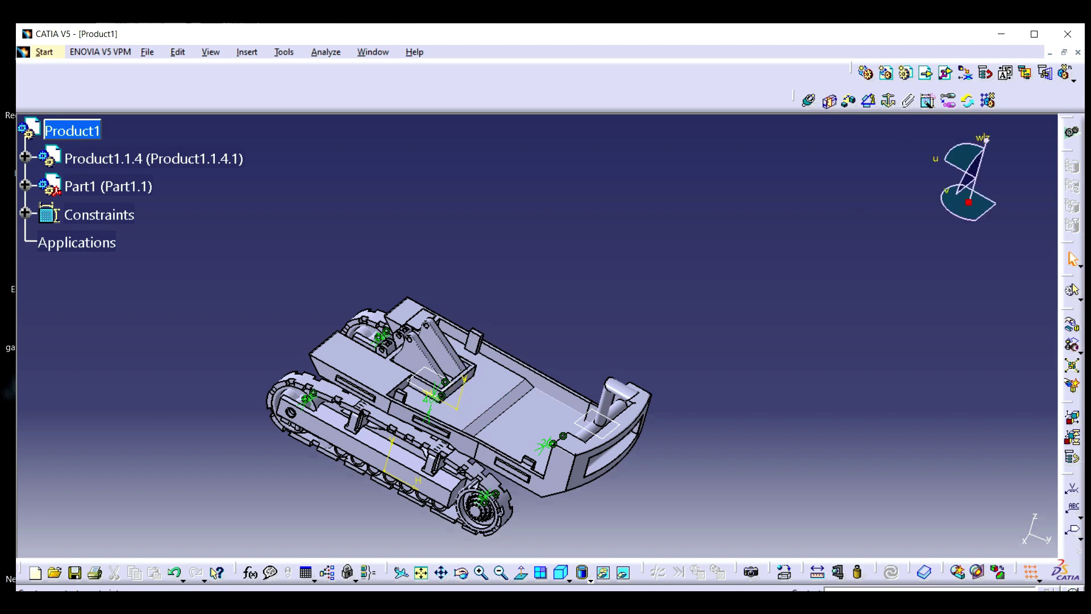
Insert the existing cage component from the unnder folder into Product1
left_click(927, 73)
left_click(72, 130)
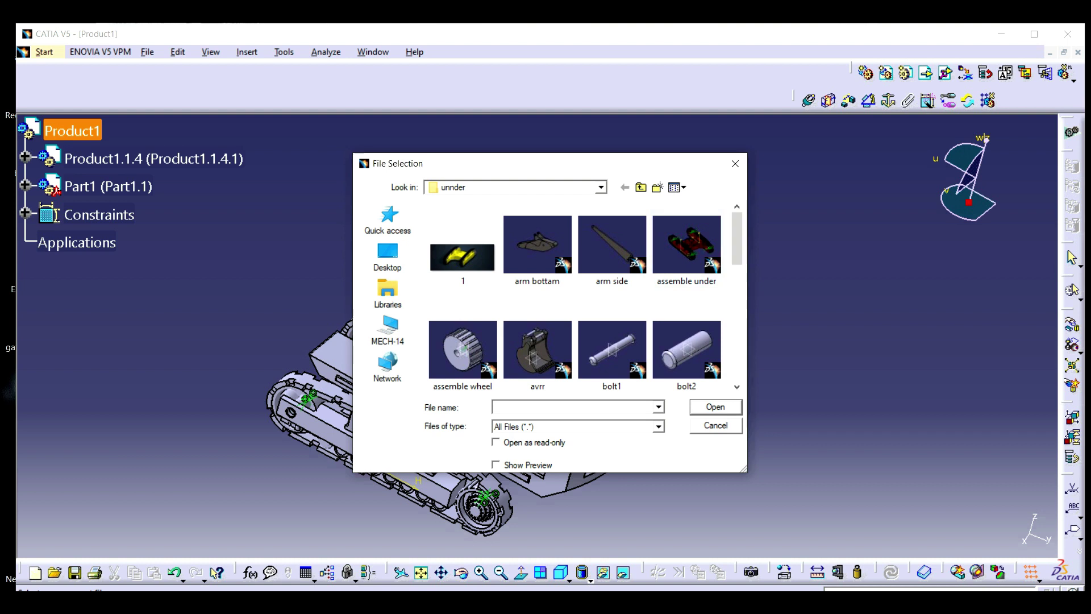
scroll(585, 295, "down", 2)
scroll(586, 296, "down", 3)
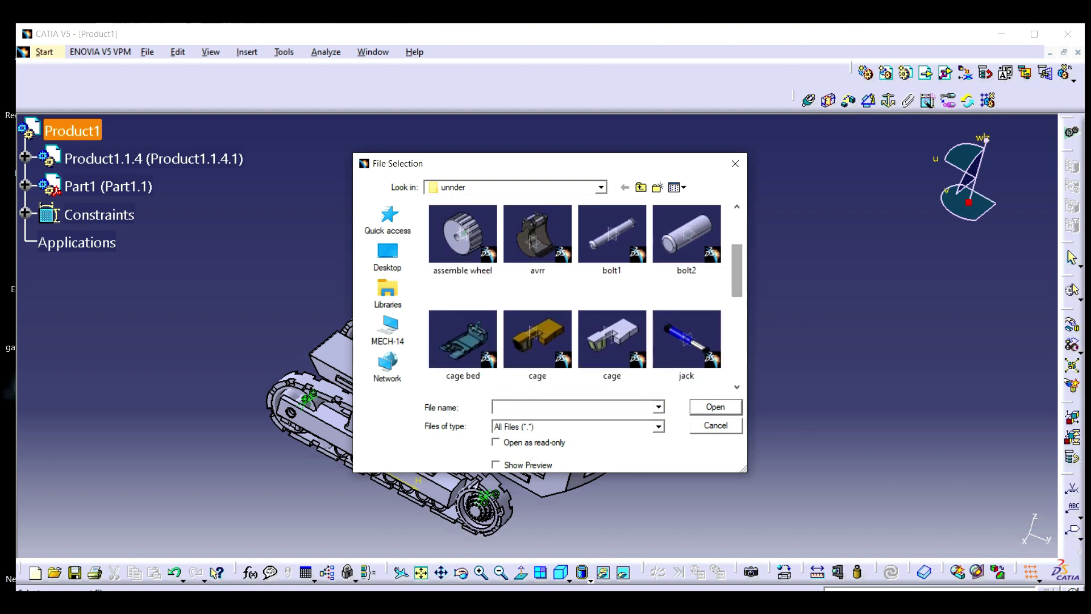
left_click(612, 343)
left_click(538, 341)
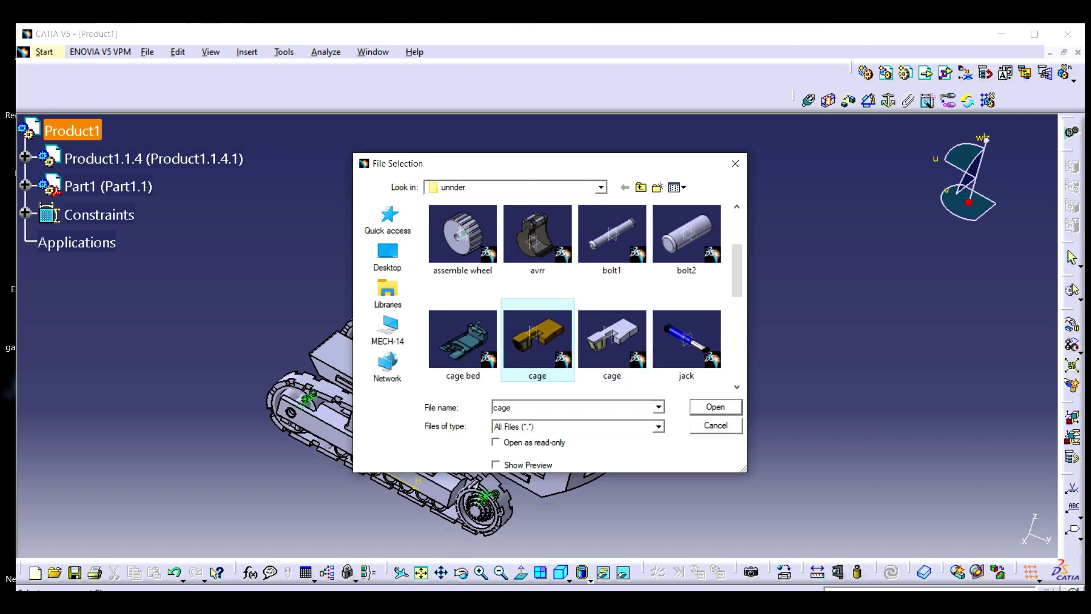
left_click(612, 343)
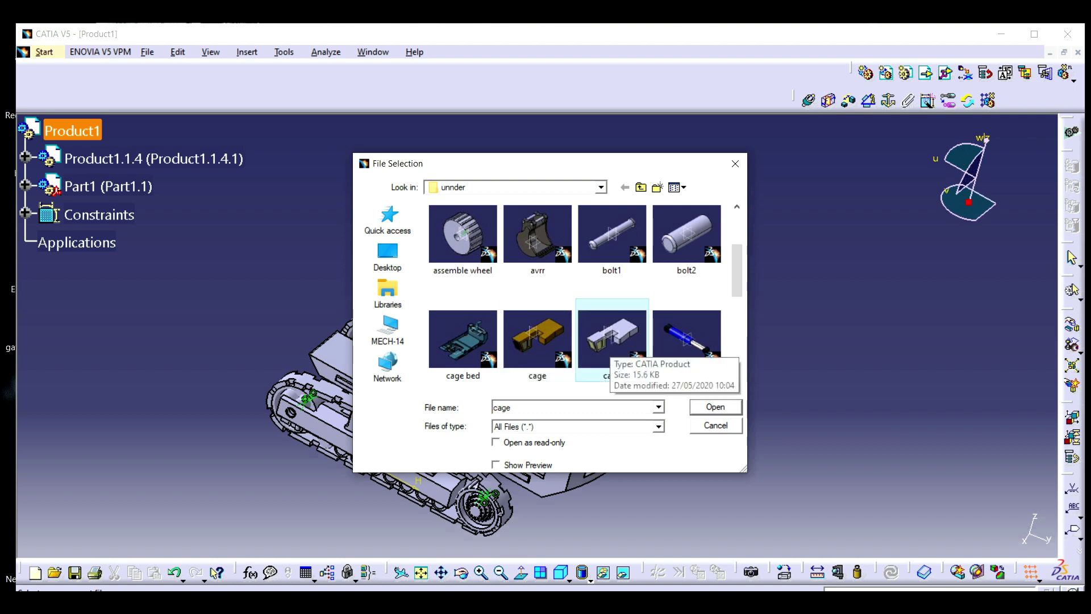
left_click(538, 341)
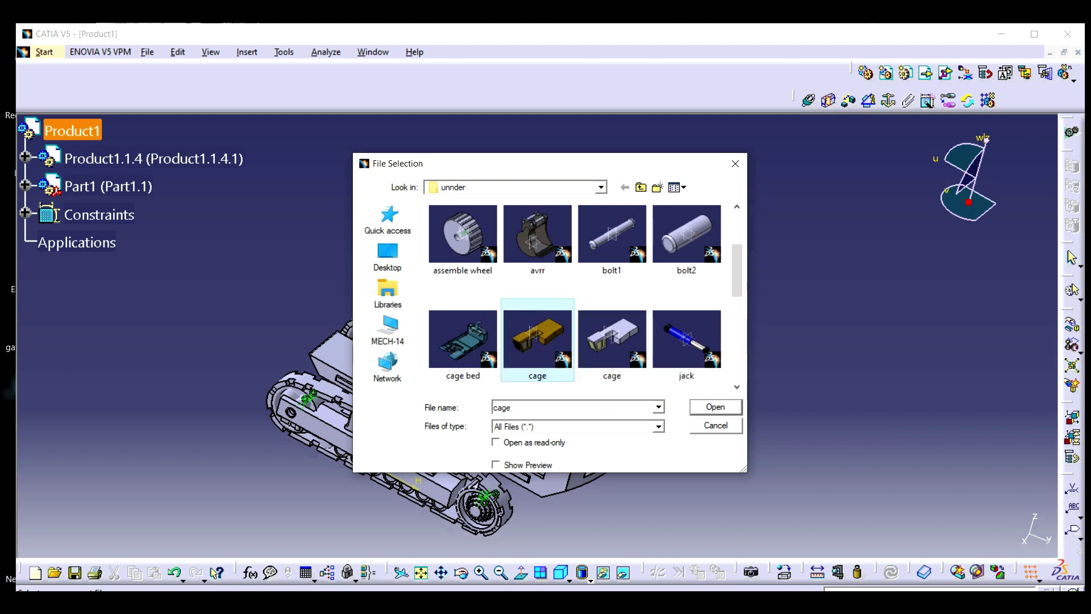
left_click(716, 407)
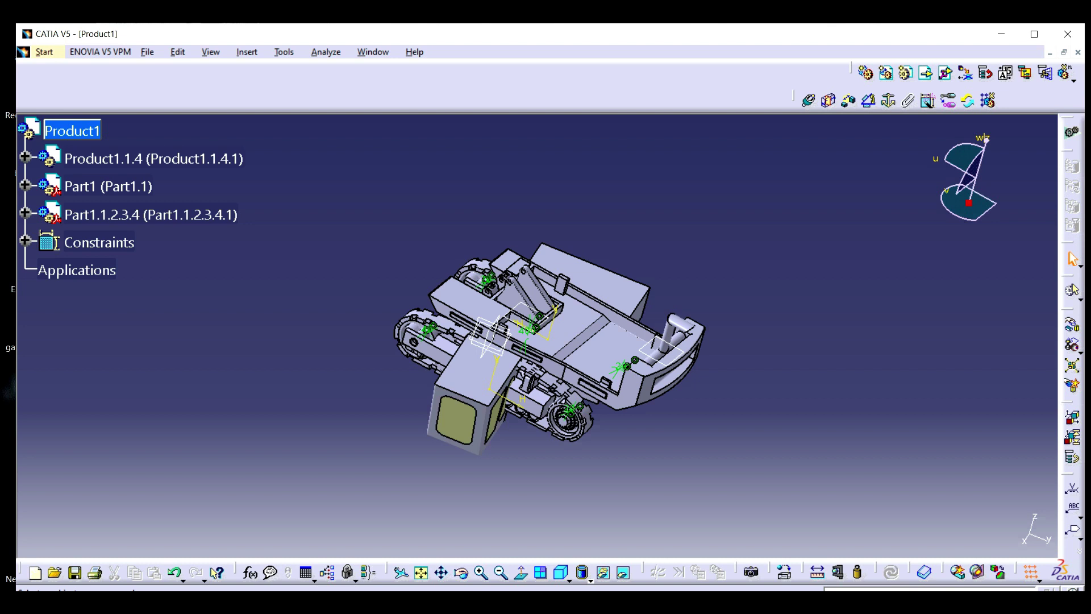
Move and rotate the cage with the compass so it sits upright above the cage bed, facing forward
left_click_drag(970, 202, 560, 302)
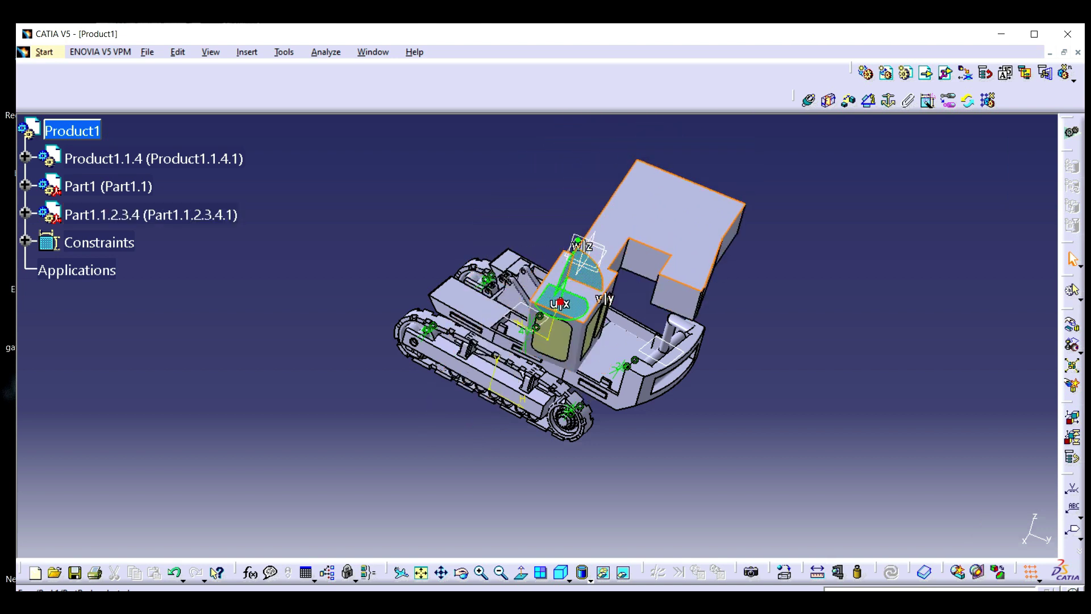
left_click_drag(595, 265, 438, 201)
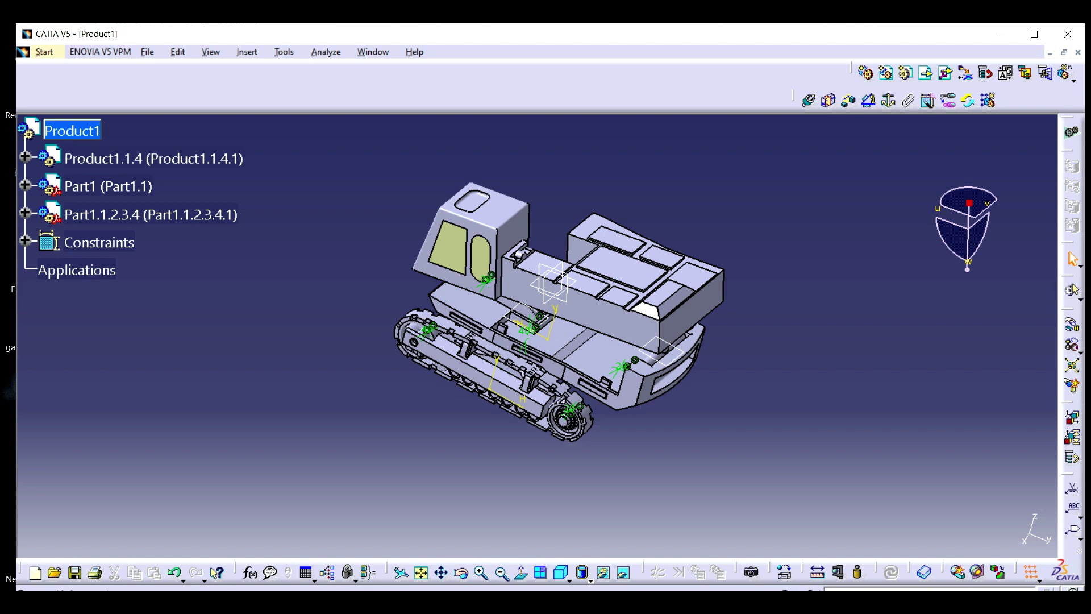
Apply a 0 mm offset constraint between the cage's lower side edge and the cage bed's side edge, and update the assembly
left_click(482, 573)
left_click(482, 573)
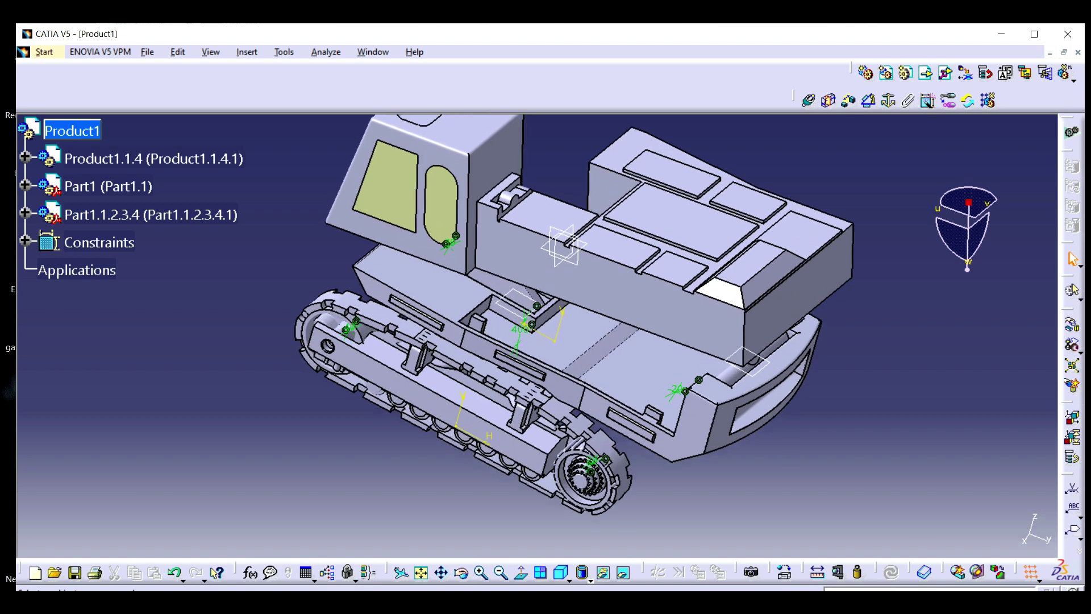
left_click(850, 100)
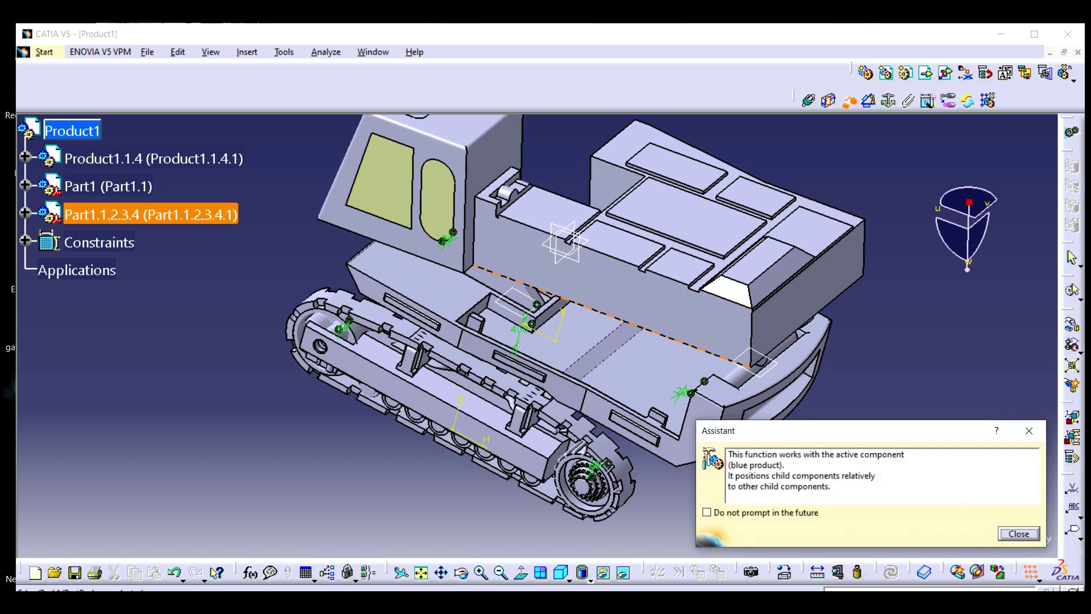
left_click(767, 369)
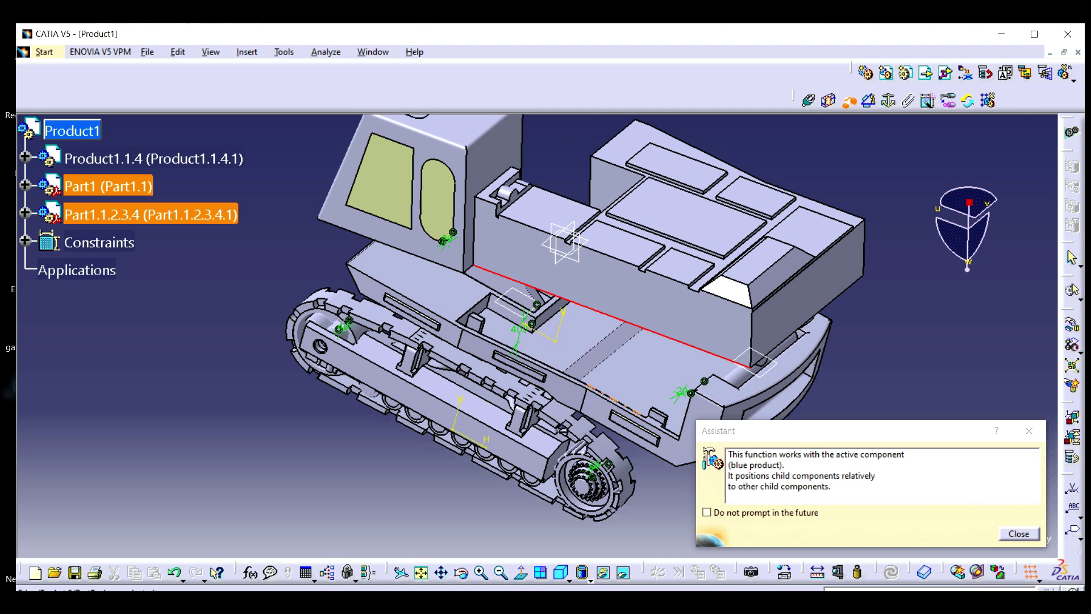
left_click(615, 400)
type("0")
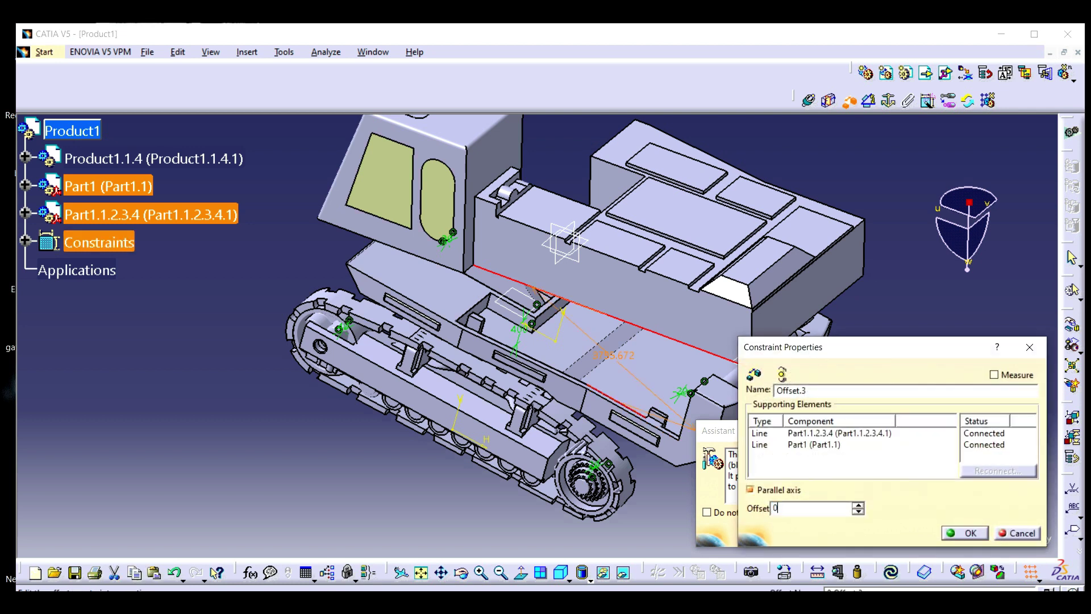
key("Return")
left_click(893, 572)
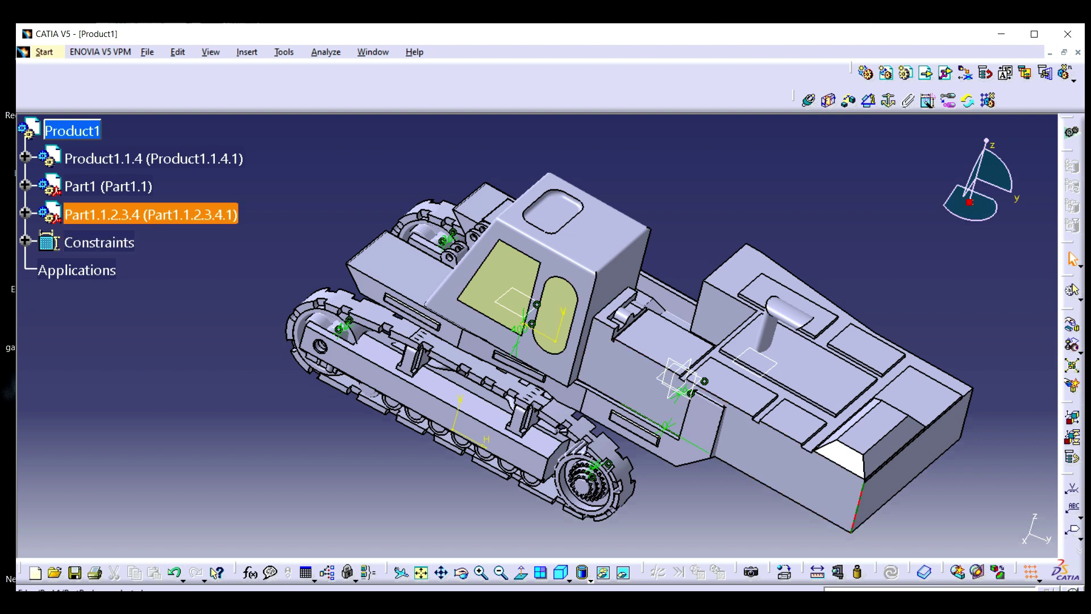
Apply a 0 mm offset between the cage's rear vertical edge and the cage bed's matching corner edge, and update the assembly
left_click(850, 101)
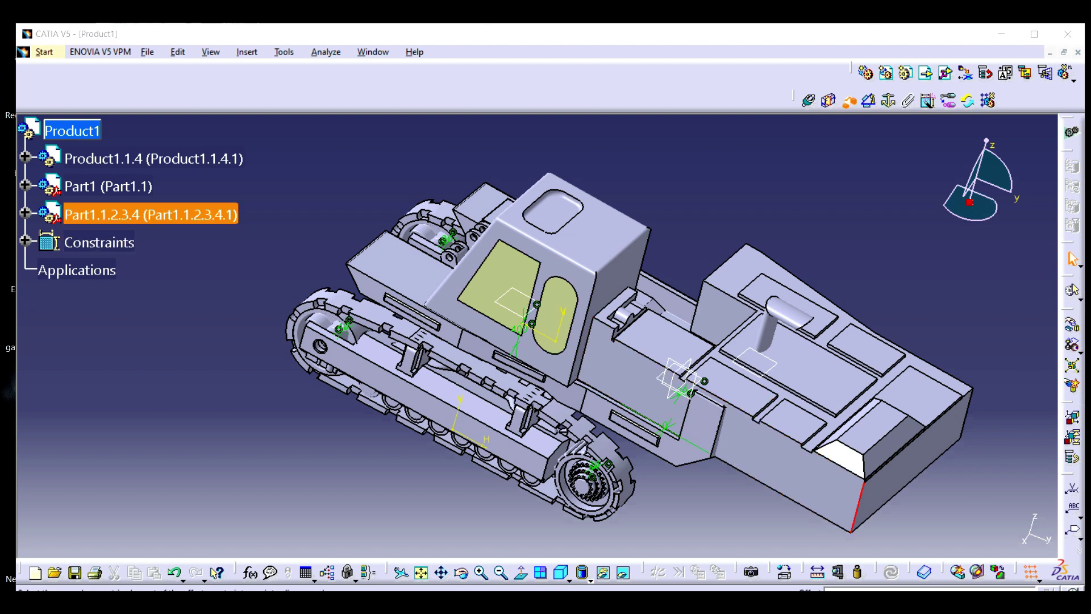
left_click(685, 417)
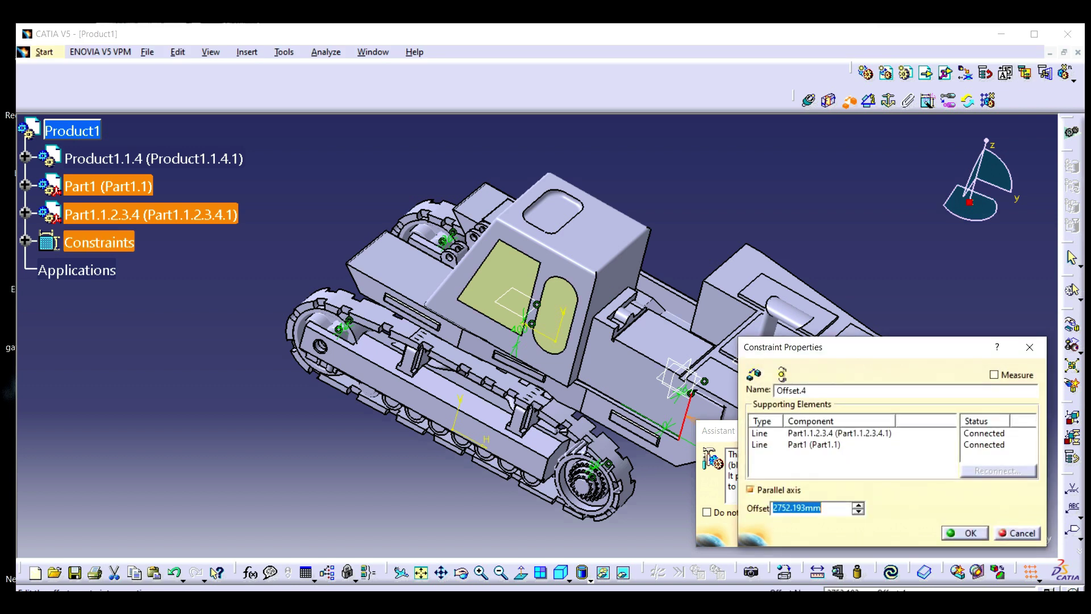
type("0")
key("Return")
left_click(893, 573)
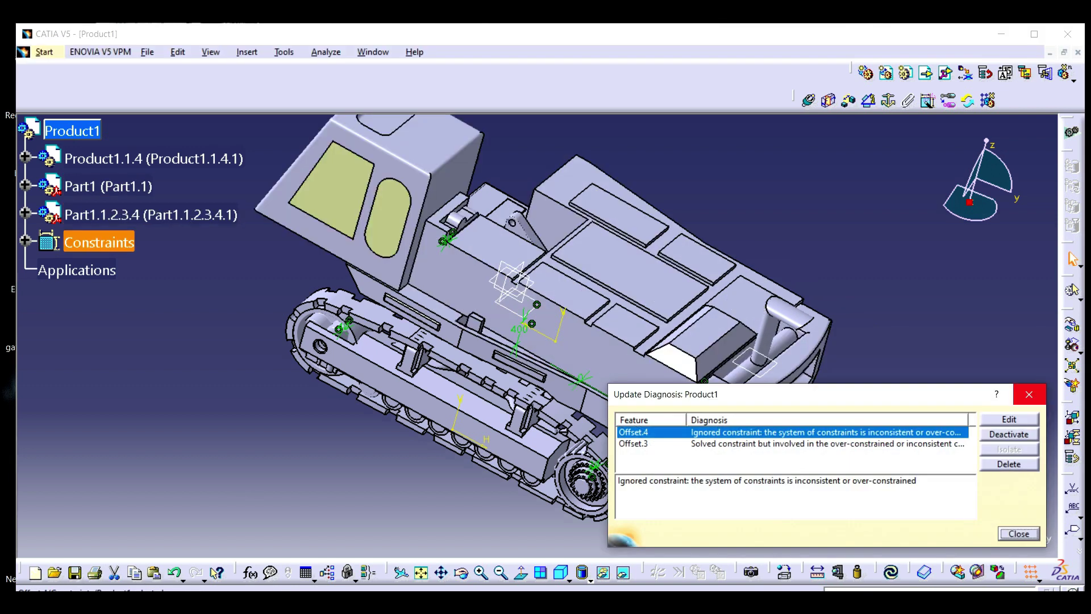
Update the assembly again and delete the conflicting offset constraint between the rear vertical edges
left_click(1030, 394)
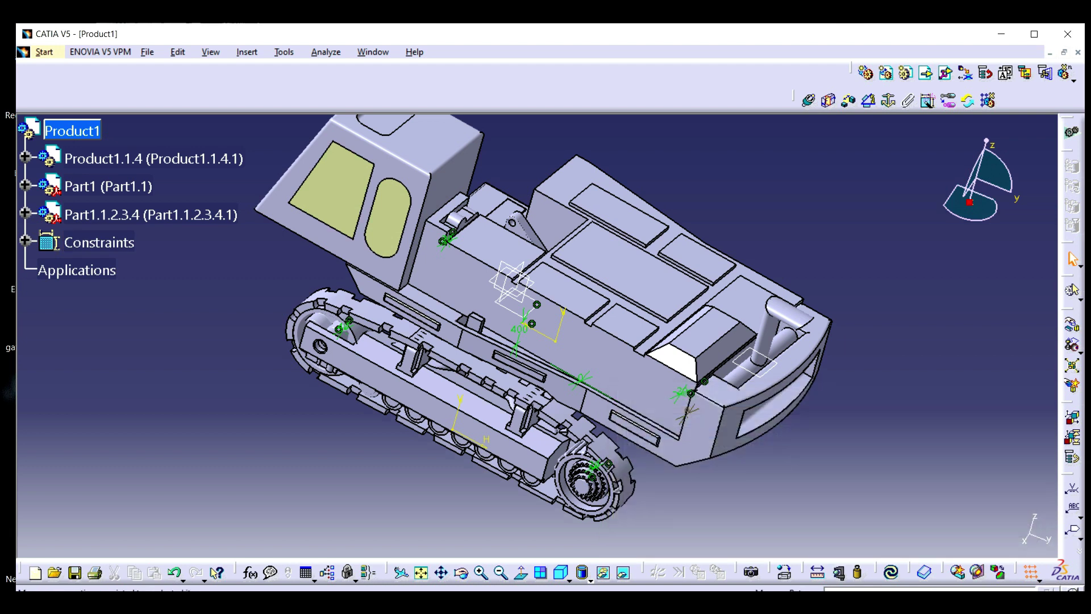
left_click(892, 573)
left_click(1010, 465)
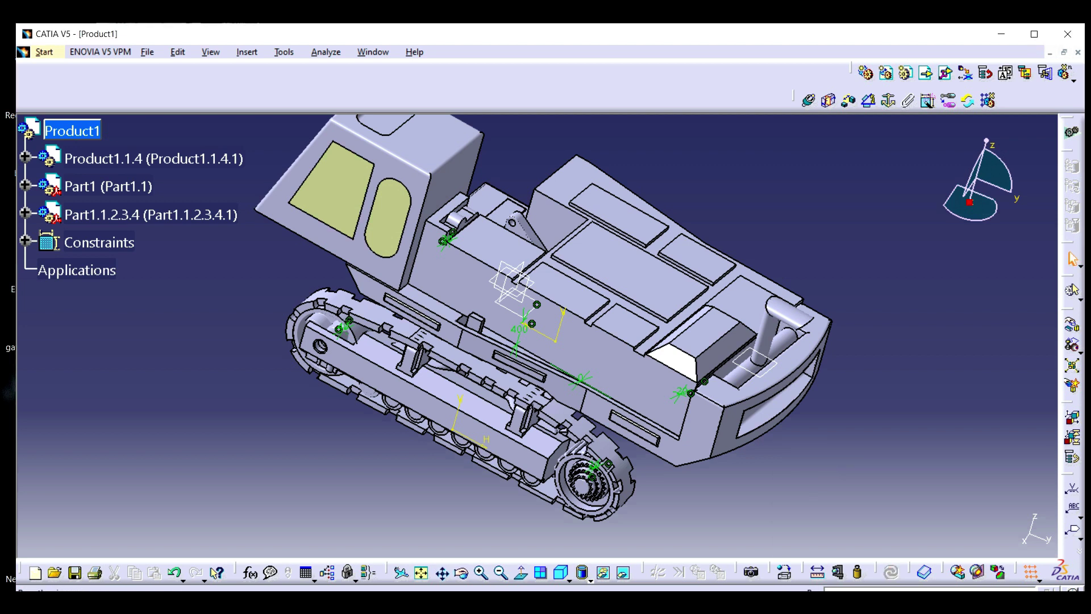
View the assembly from the side, displaying it with shaded and hidden edges and with material shading
middle_click_drag(432, 455, 455, 495)
middle_click_drag(449, 415, 472, 517)
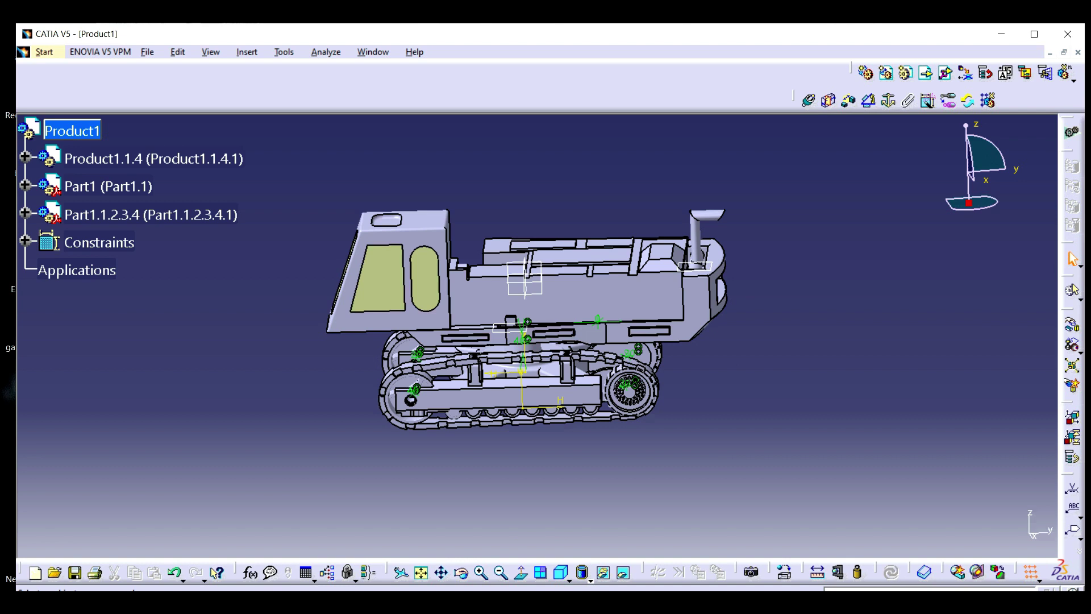
left_click(590, 580)
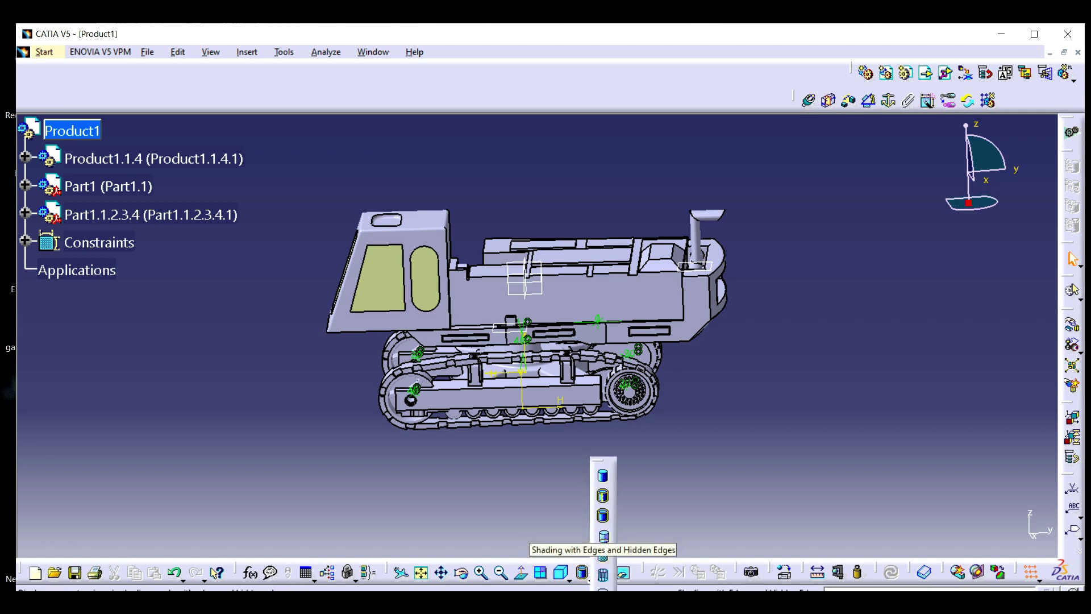
left_click(603, 536)
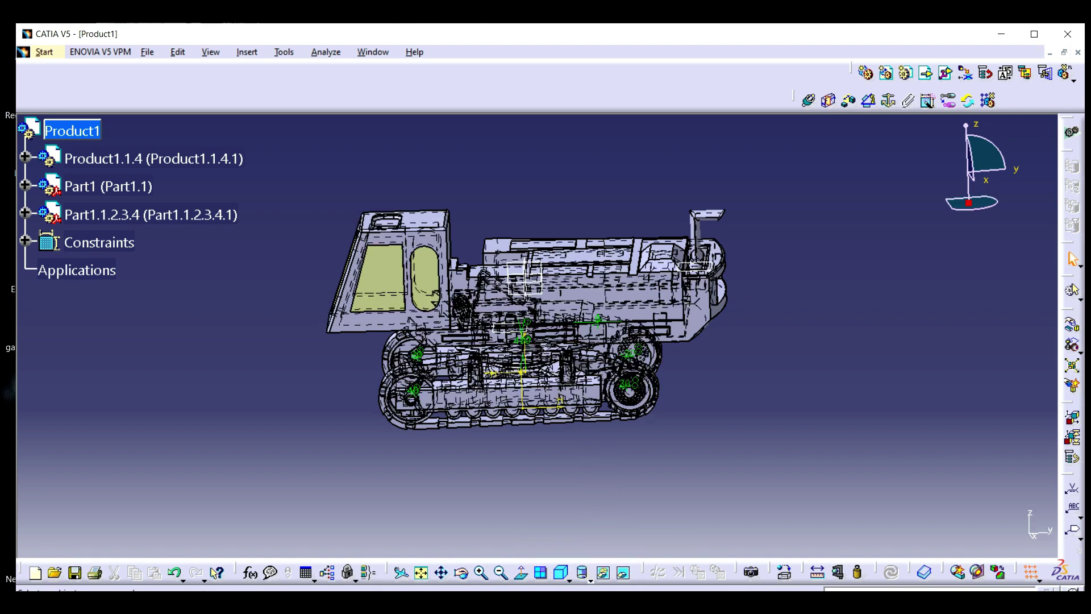
left_click(590, 580)
left_click(604, 556)
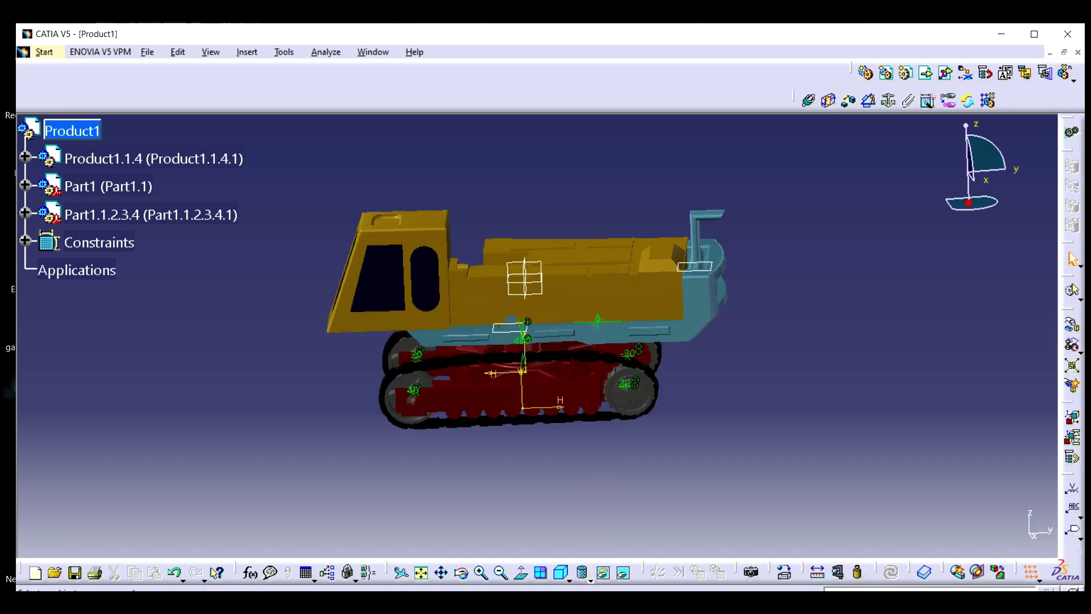
key("super")
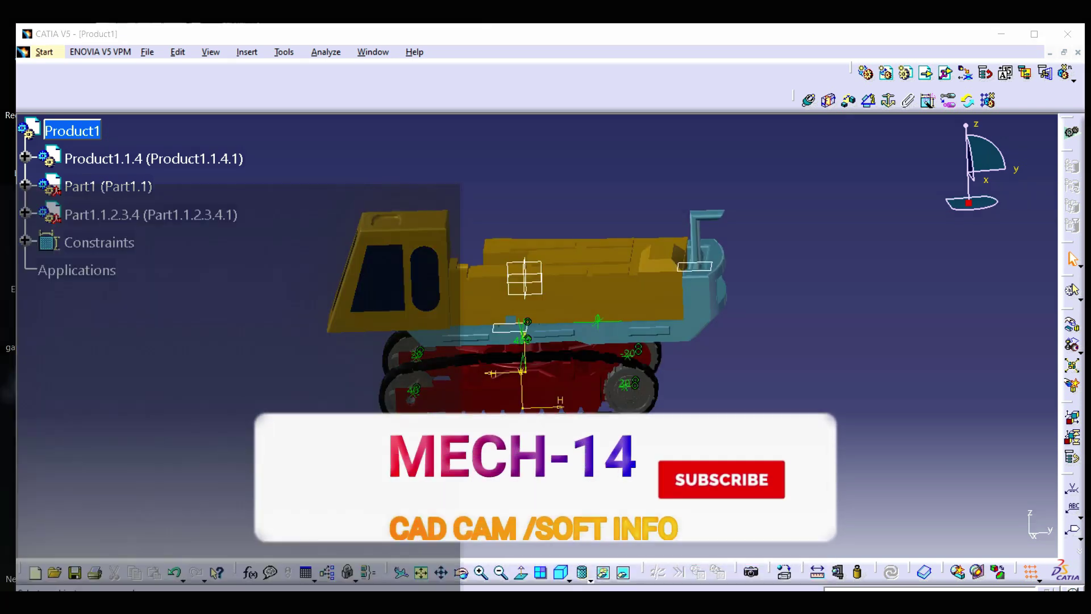
key("super")
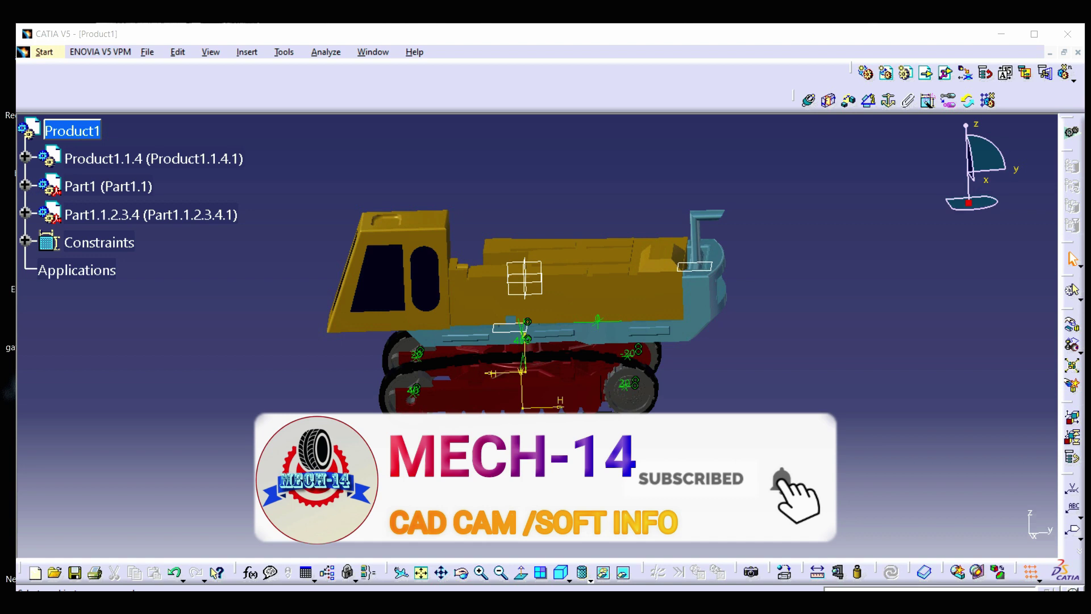
left_click(934, 603)
right_click(933, 565)
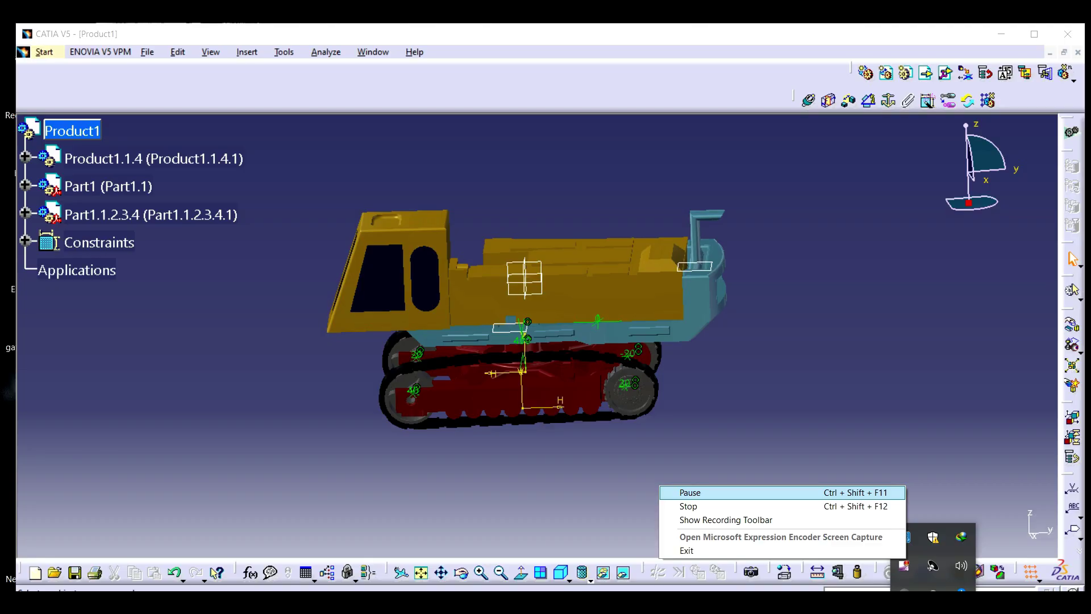
left_click(682, 489)
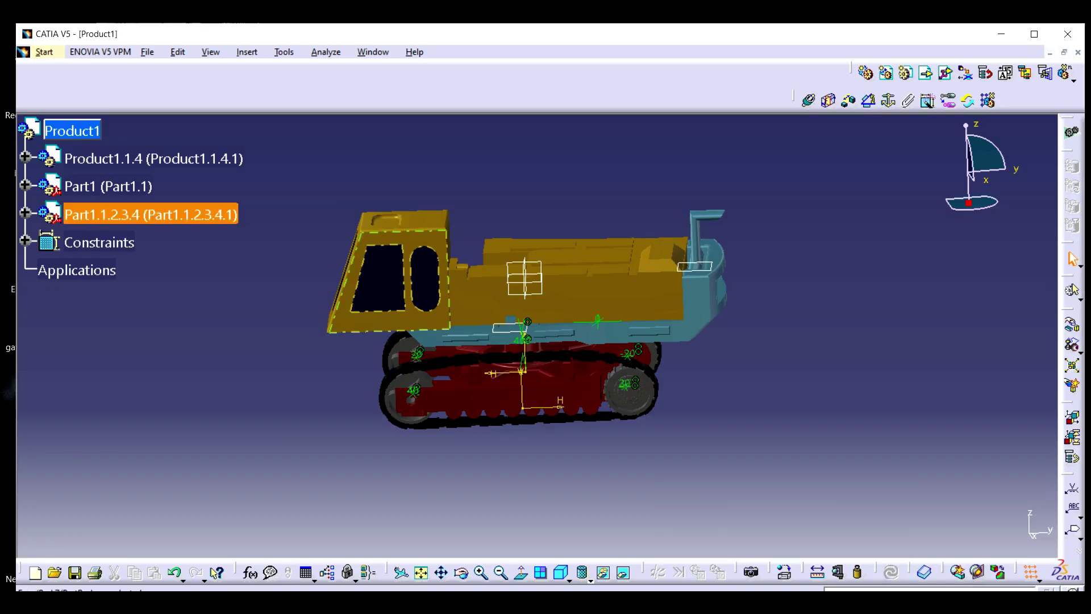
key("Escape")
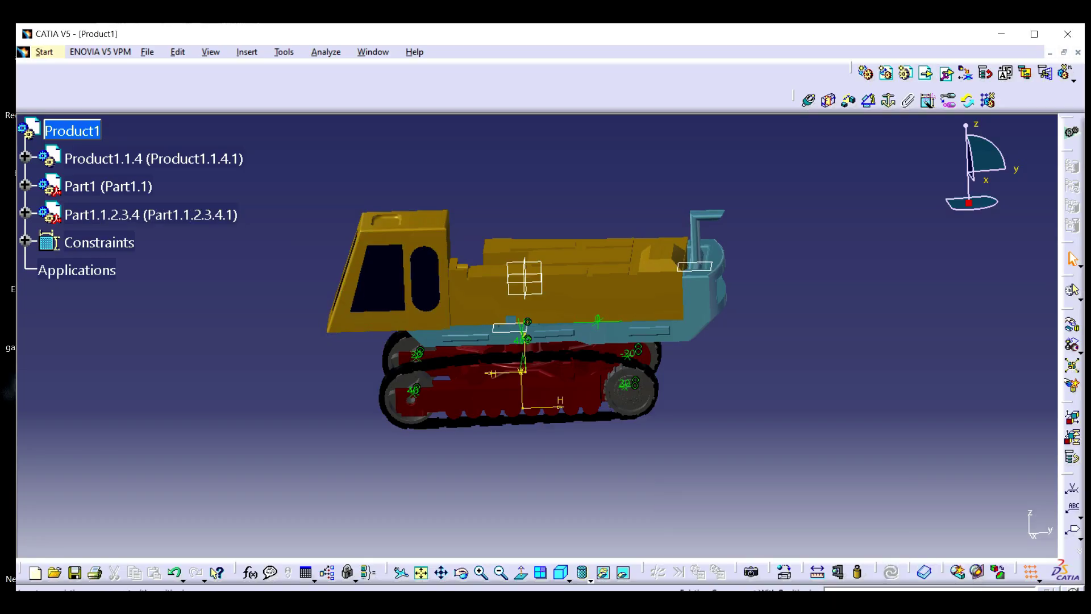
Insert the existing component "arm side" into Product1 and move it above the excavator with the compass
left_click(926, 73)
left_click(72, 131)
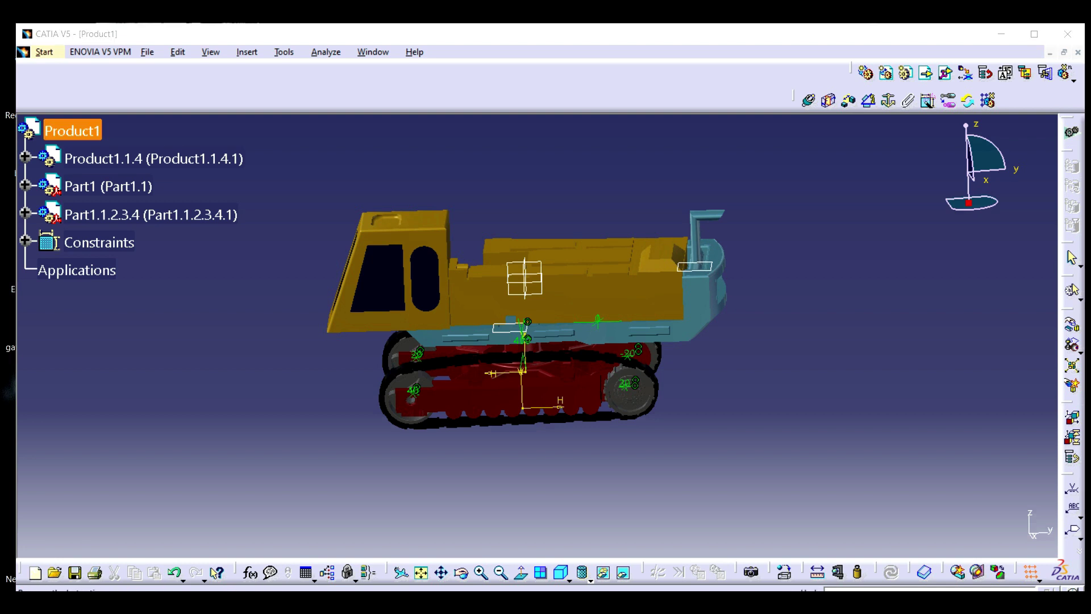
left_click(612, 245)
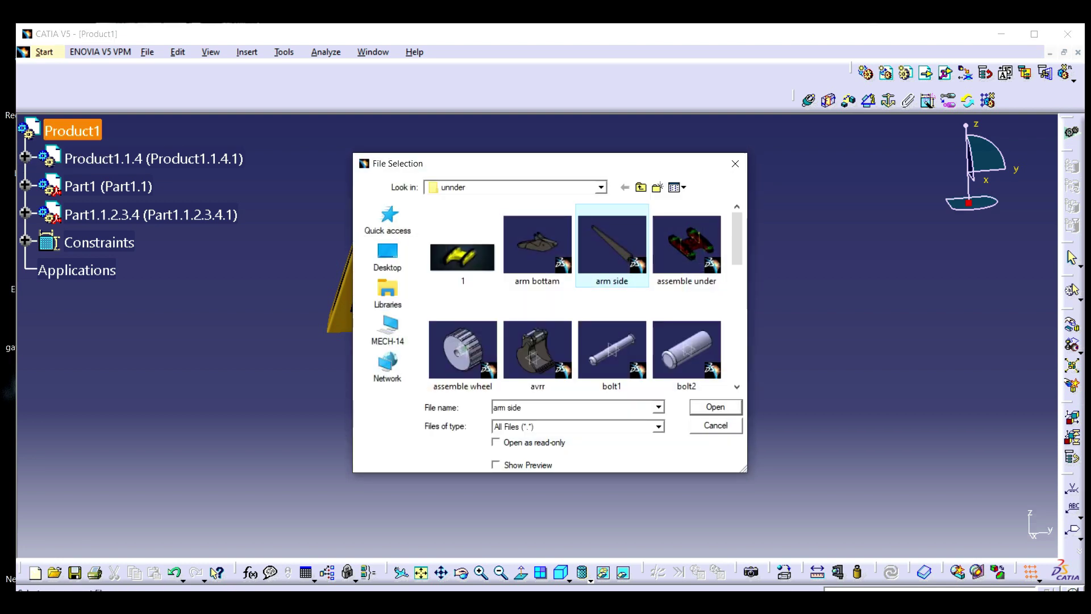
key("Return")
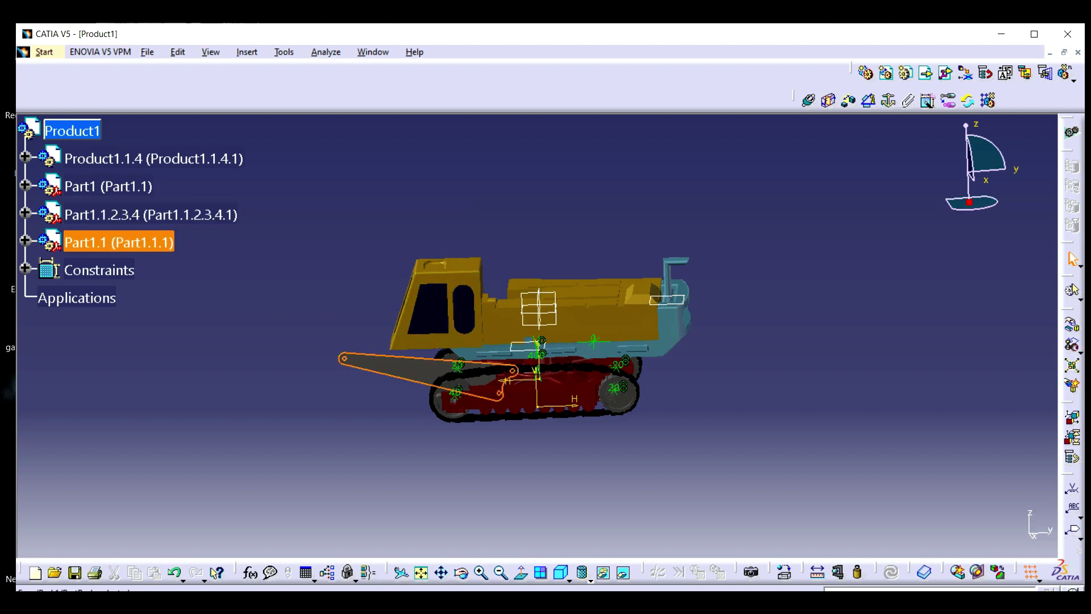
left_click_drag(970, 202, 361, 194)
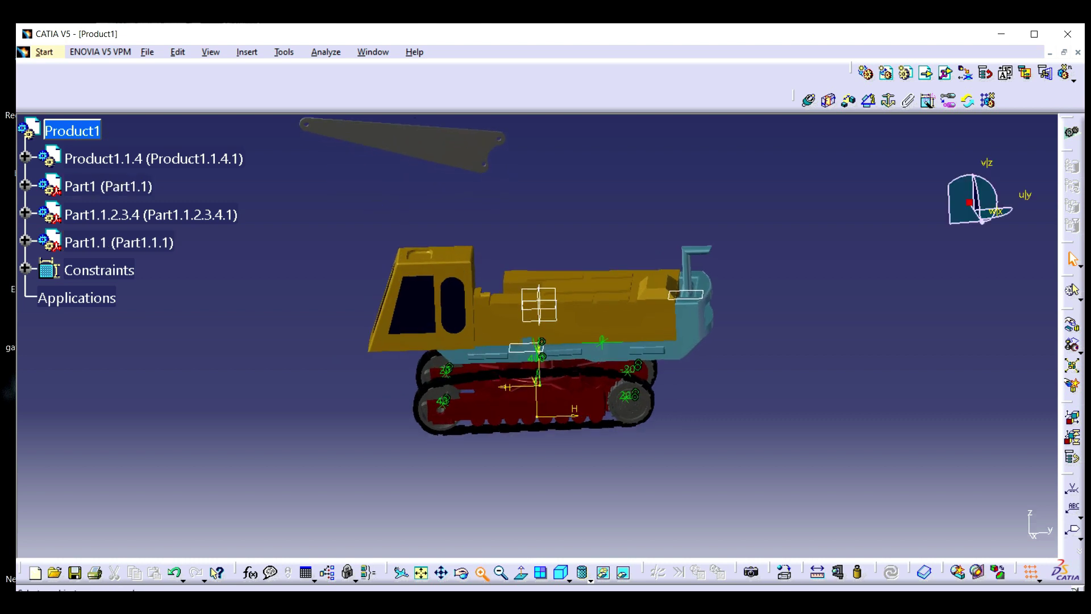
Switch the display to shading with edges and view the cage bed's arm brackets from above
left_click(591, 581)
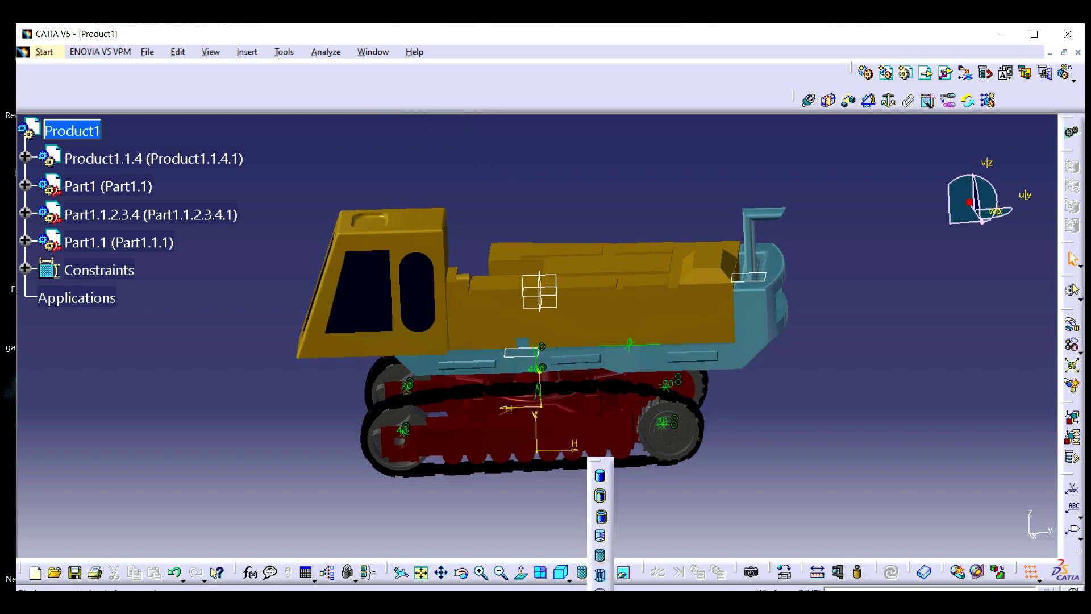
left_click(600, 495)
left_click(442, 573)
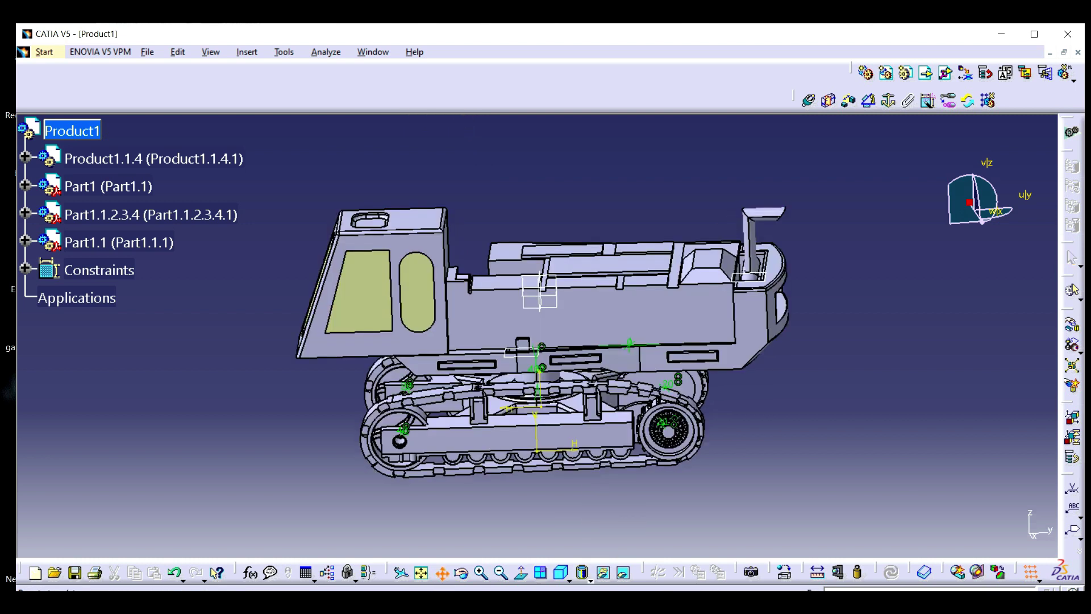
left_click_drag(460, 398, 625, 466)
left_click(462, 573)
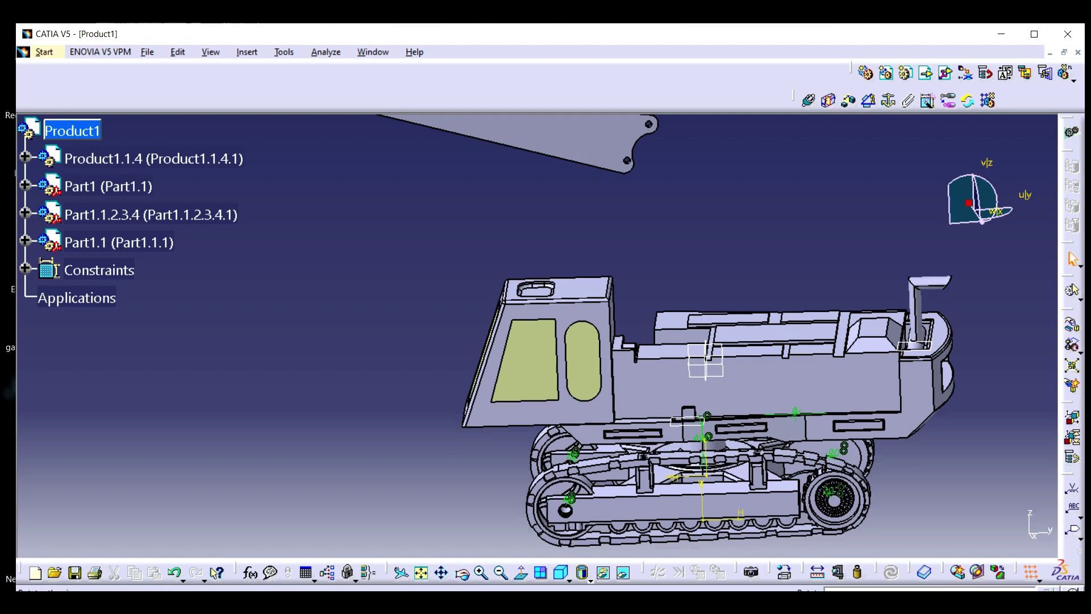
middle_click_drag(394, 429, 729, 401)
left_click_drag(726, 400, 726, 400)
Apply a coincidence constraint between the cage bed bracket's hole axis and the side arm's upper end-hole axis, and update the assembly
left_click(810, 101)
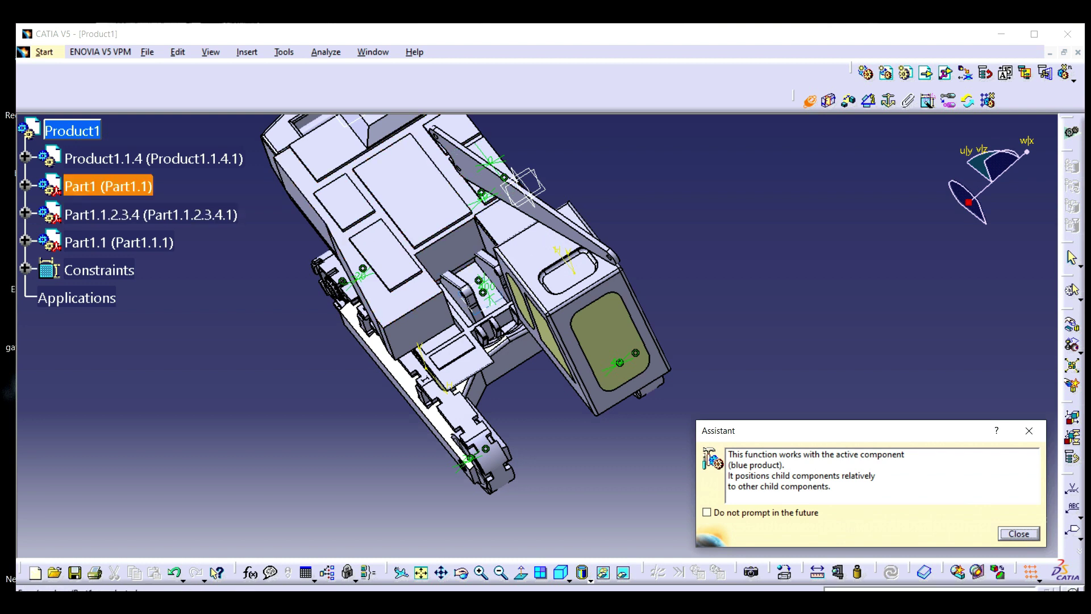
left_click(482, 572)
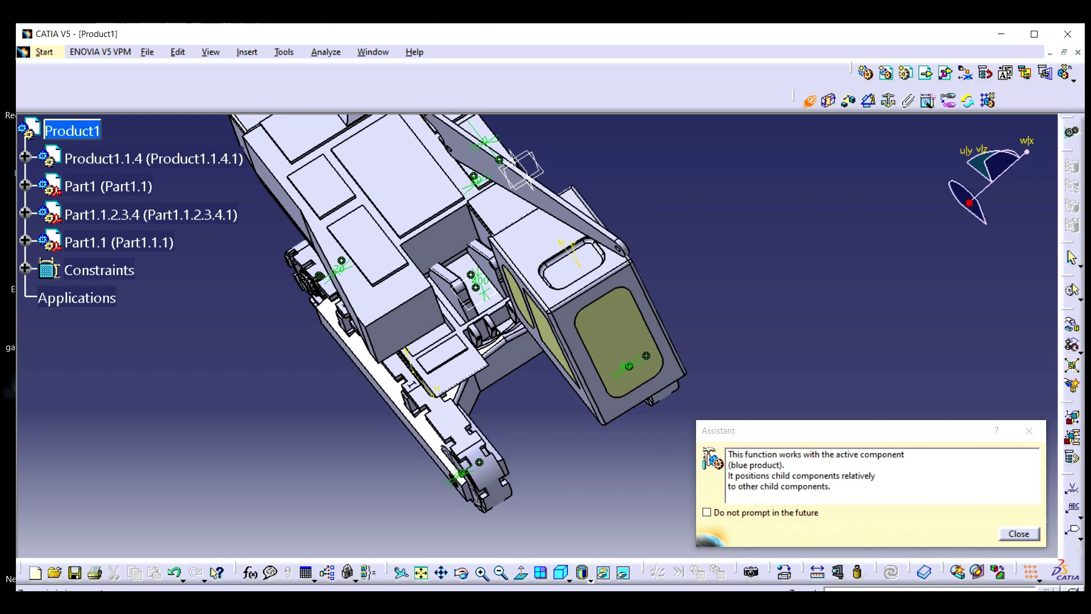
middle_click_drag(500, 228, 582, 458)
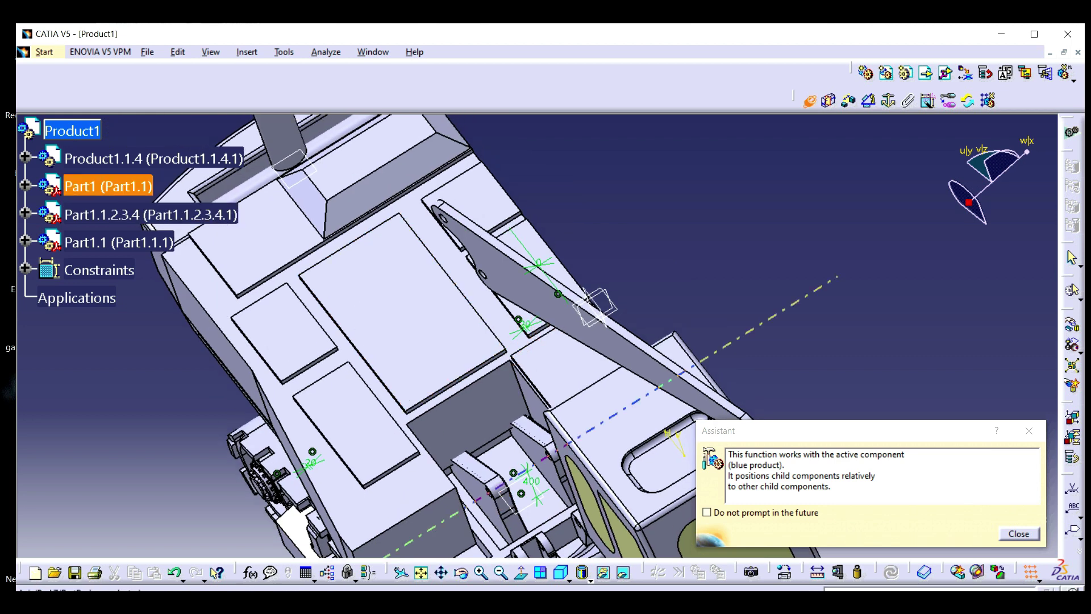
left_click_drag(392, 400, 492, 393)
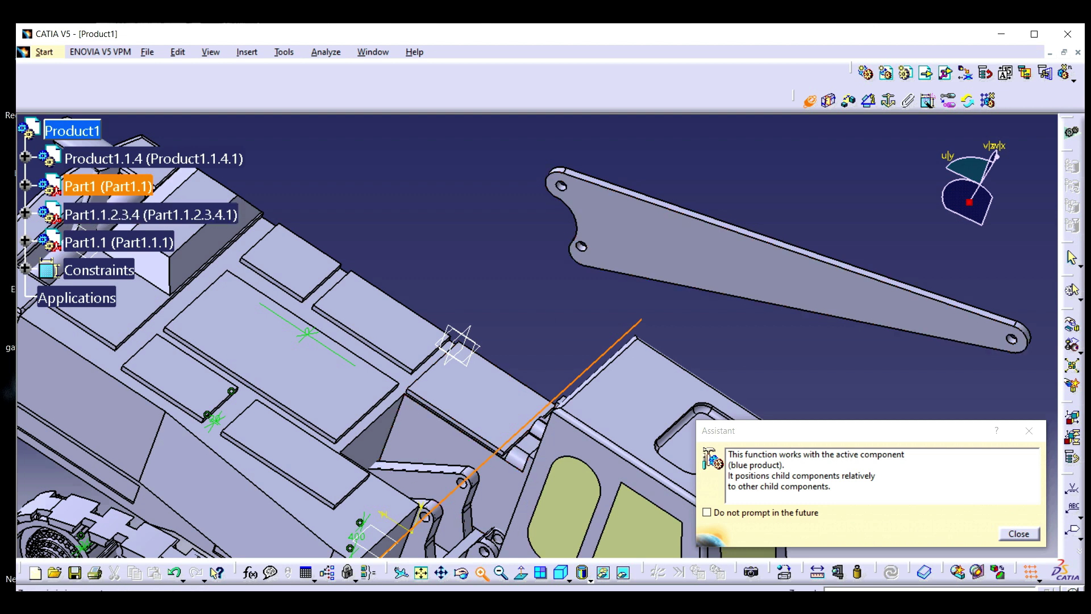
left_click(482, 573)
left_click_drag(557, 228, 483, 352)
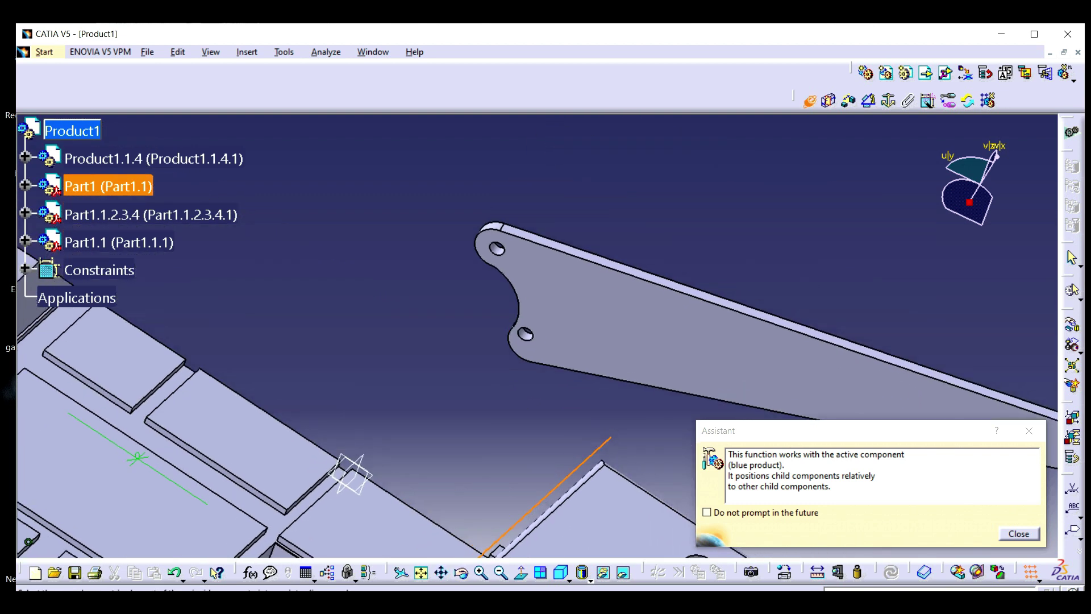
left_click(497, 248)
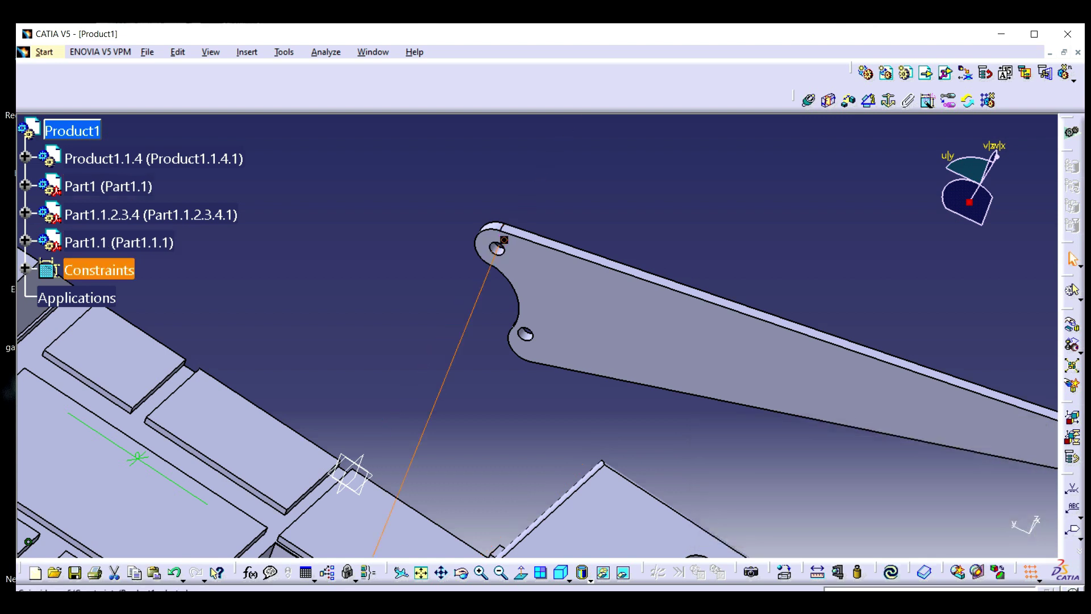
left_click(892, 572)
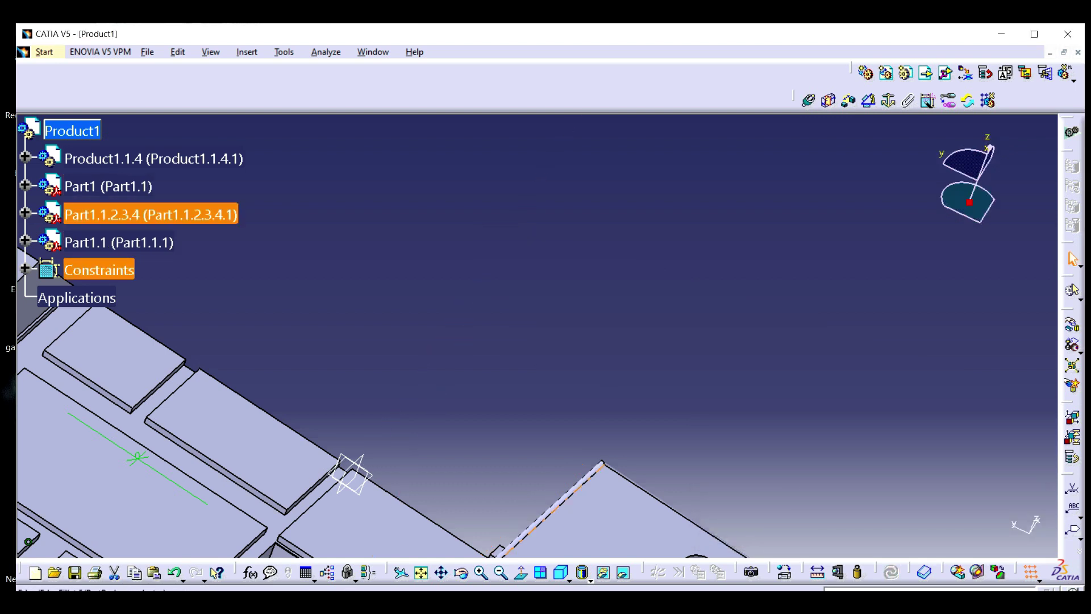
Apply a 0 mm offset constraint between the cage bed bracket's side face and the side arm's face, and update the assembly
middle_click_drag(496, 483, 510, 229)
middle_click_drag(514, 480, 458, 512)
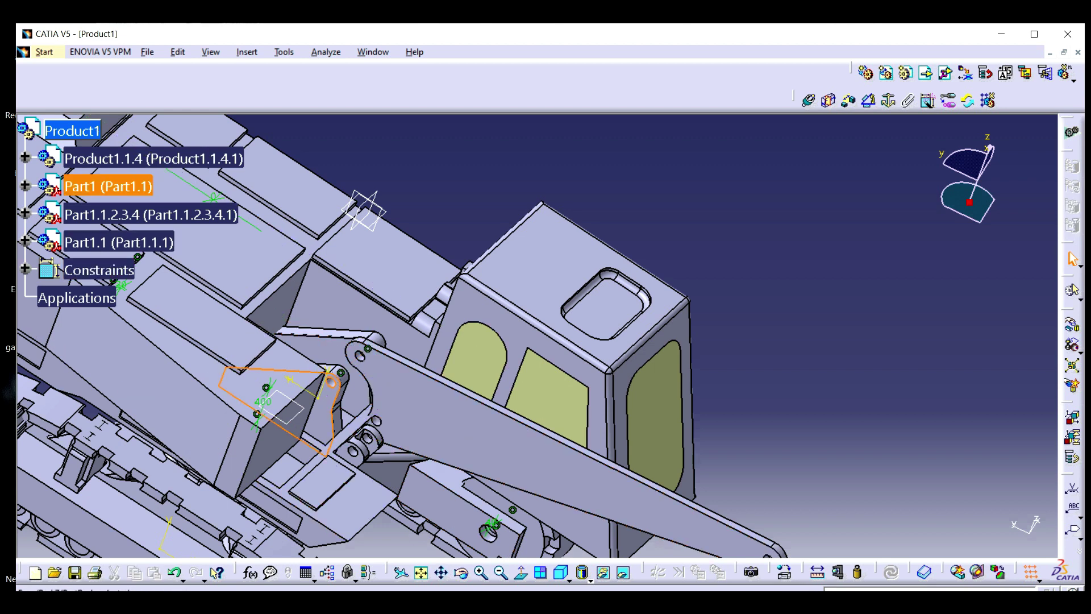
left_click(850, 101)
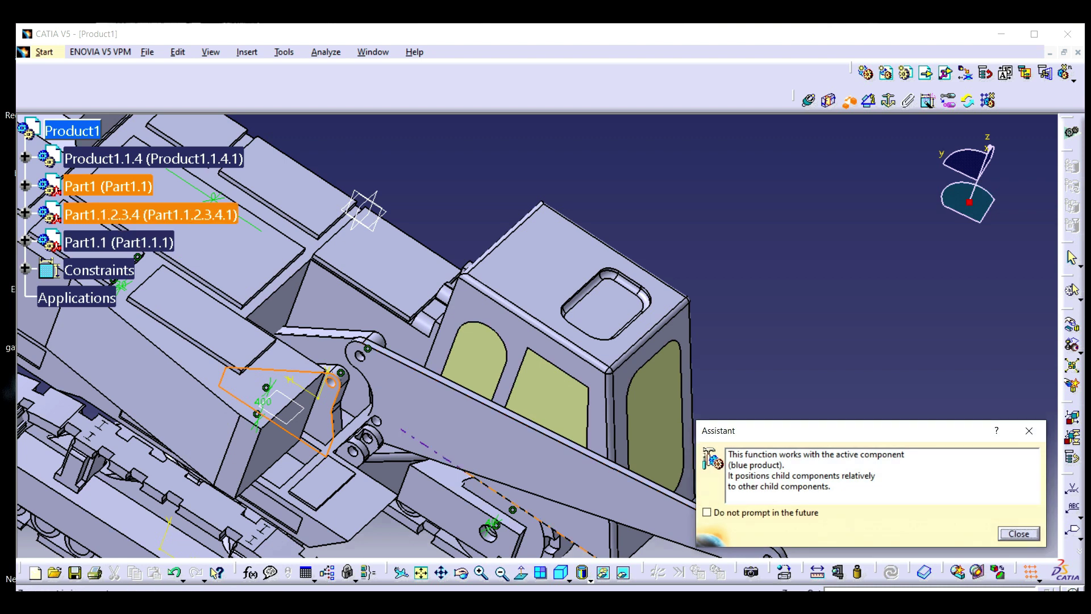
left_click(462, 573)
left_click_drag(523, 364, 475, 323)
left_click(512, 239)
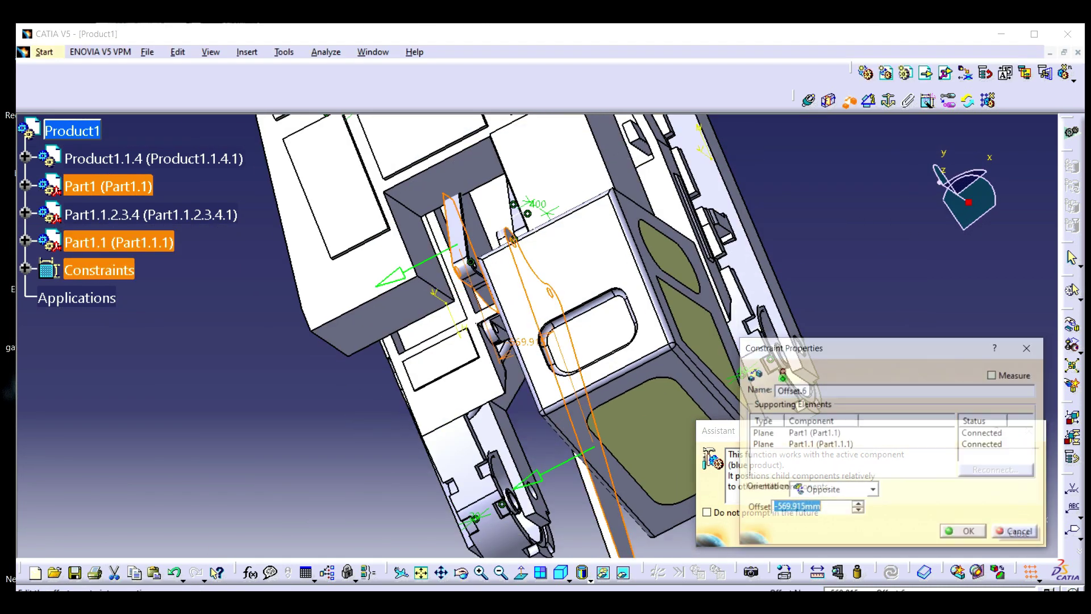
type("0")
key("Return")
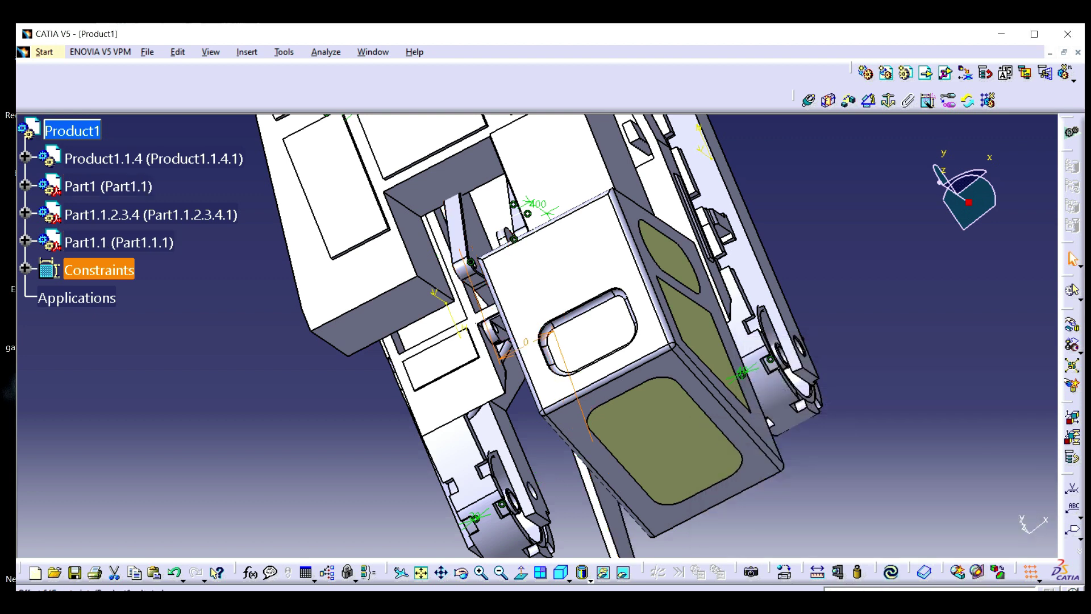
key("ctrl+u")
Swing the side arm upward with the compass so its free end rises beside the cage, and update the assembly
left_click(461, 573)
left_click_drag(449, 478, 406, 388)
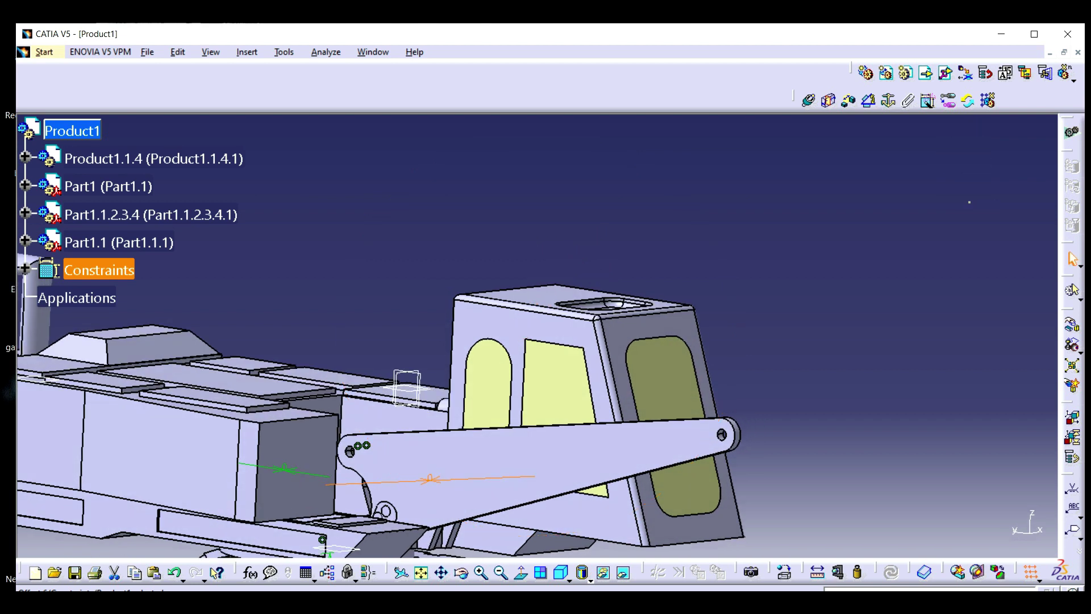
left_click(359, 473)
left_click_drag(416, 475, 361, 482)
key("ctrl+u")
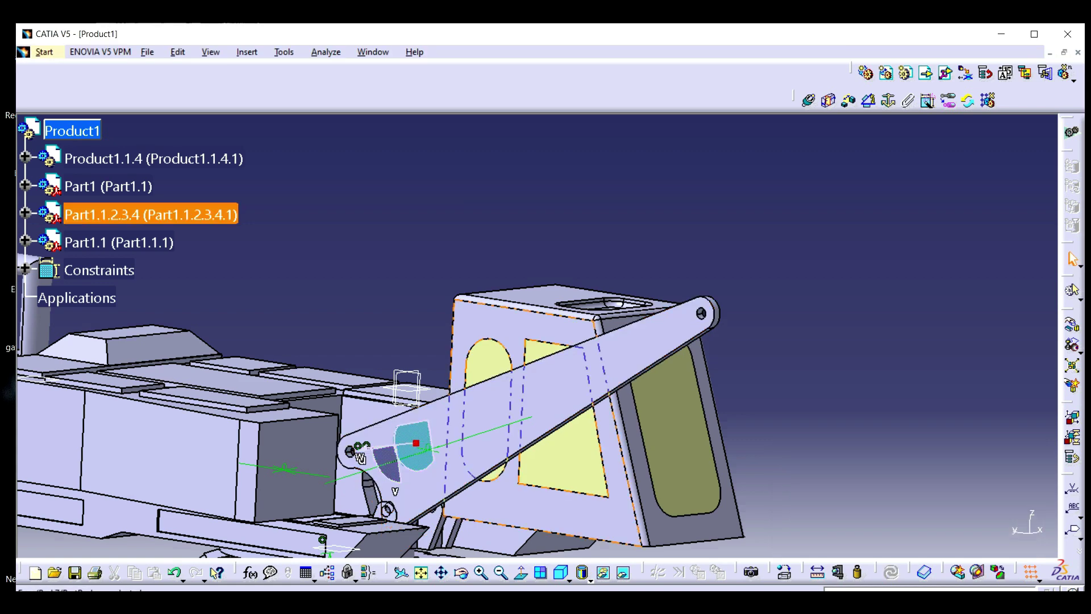
Insert a second "arm side" component into Product1
left_click(463, 573)
left_click_drag(636, 426, 523, 544)
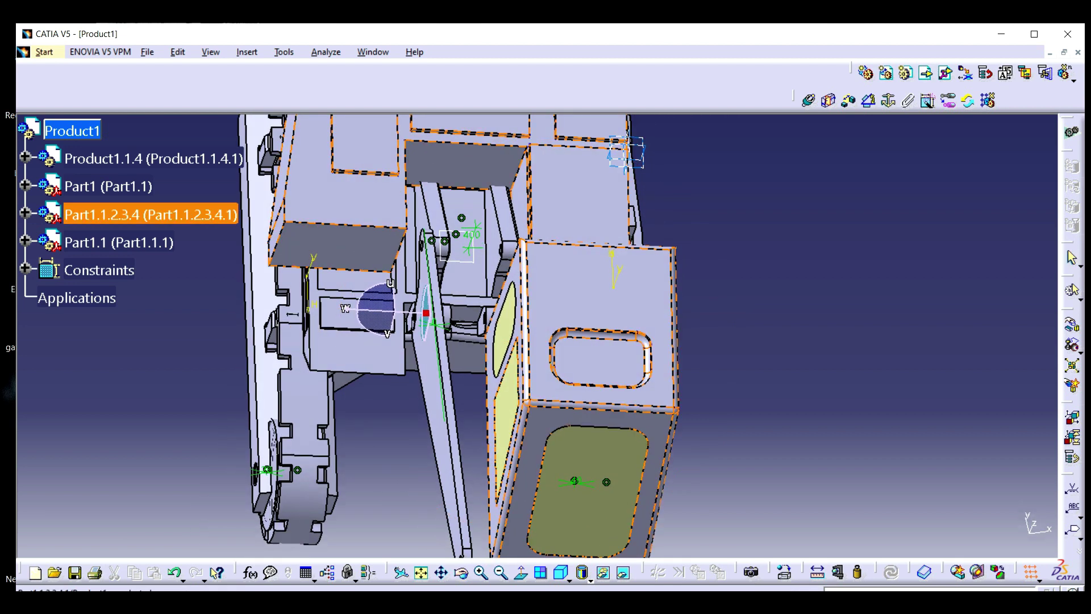
left_click(72, 131)
left_click(612, 246)
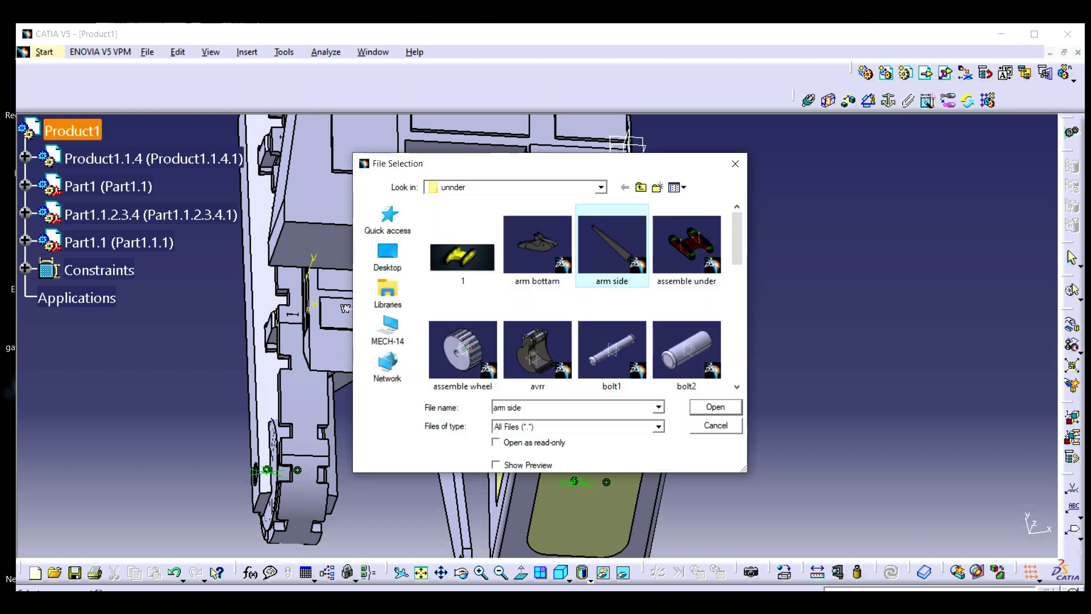
left_click(716, 407)
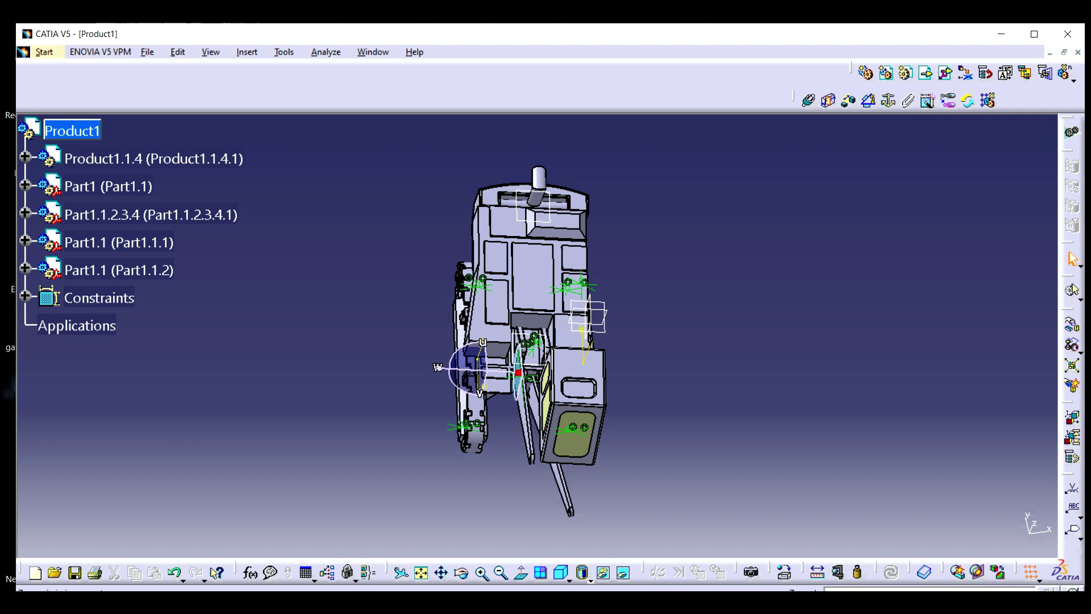
Move the second side arm clear of the excavator, out beyond the cage side, with the compass
left_click(481, 573)
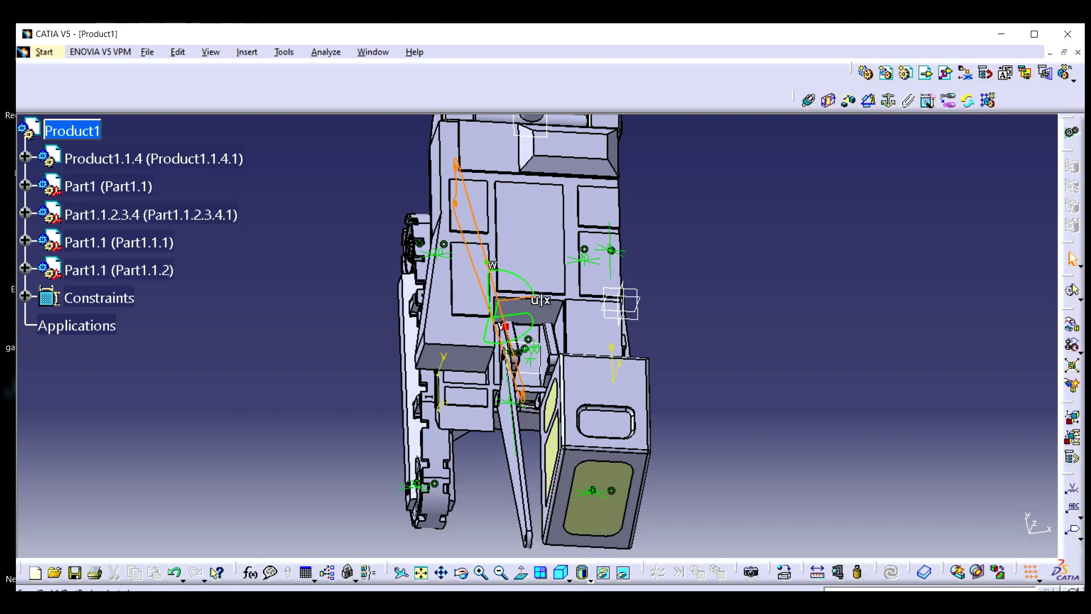
left_click_drag(516, 298, 806, 276)
left_click(705, 278)
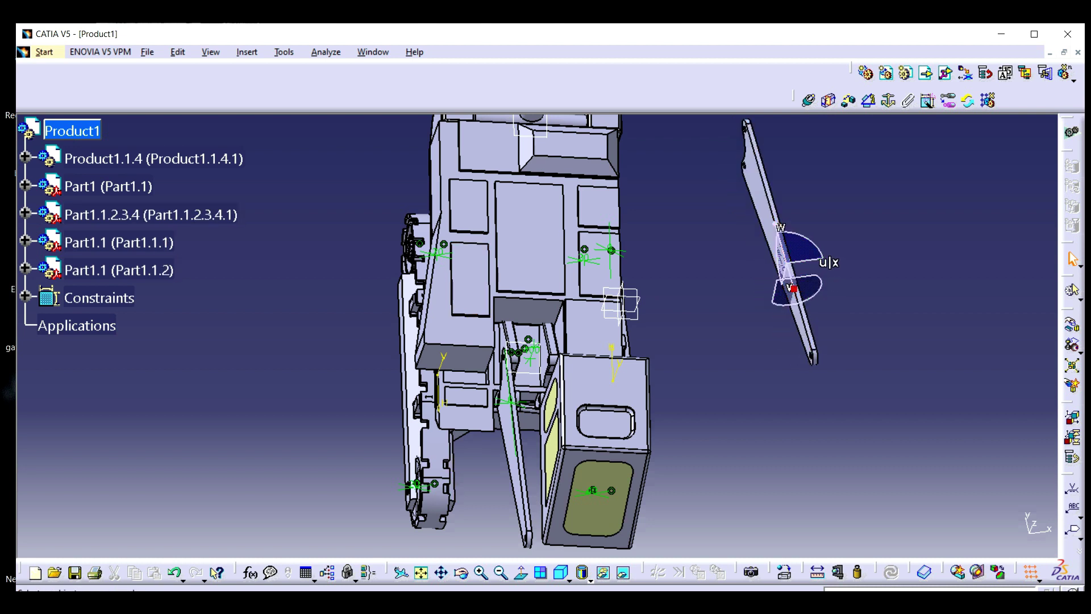
left_click(482, 573)
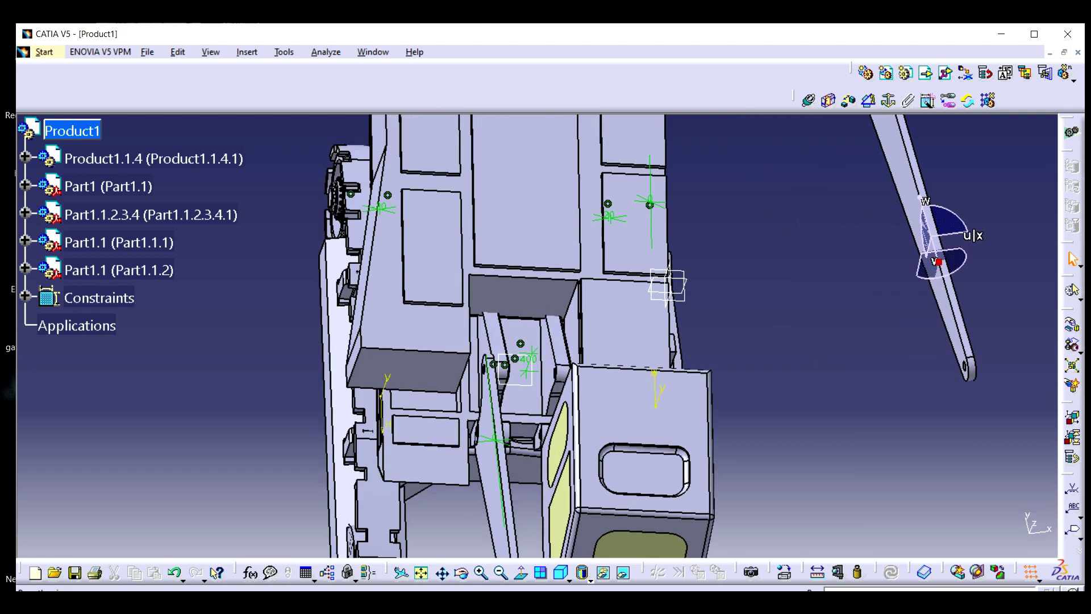
Apply a coincidence constraint between the cage bed bracket's hole axis and the second side arm's end hole axis, and update the assembly
left_click_drag(722, 345, 534, 335)
left_click(809, 101)
left_click(373, 362)
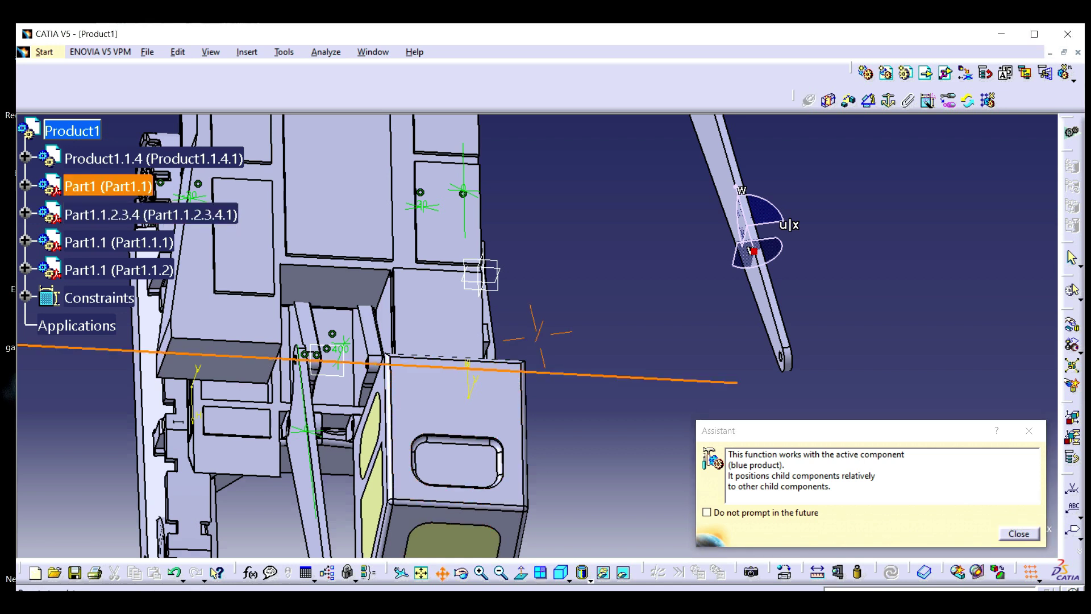
left_click_drag(602, 246, 508, 603)
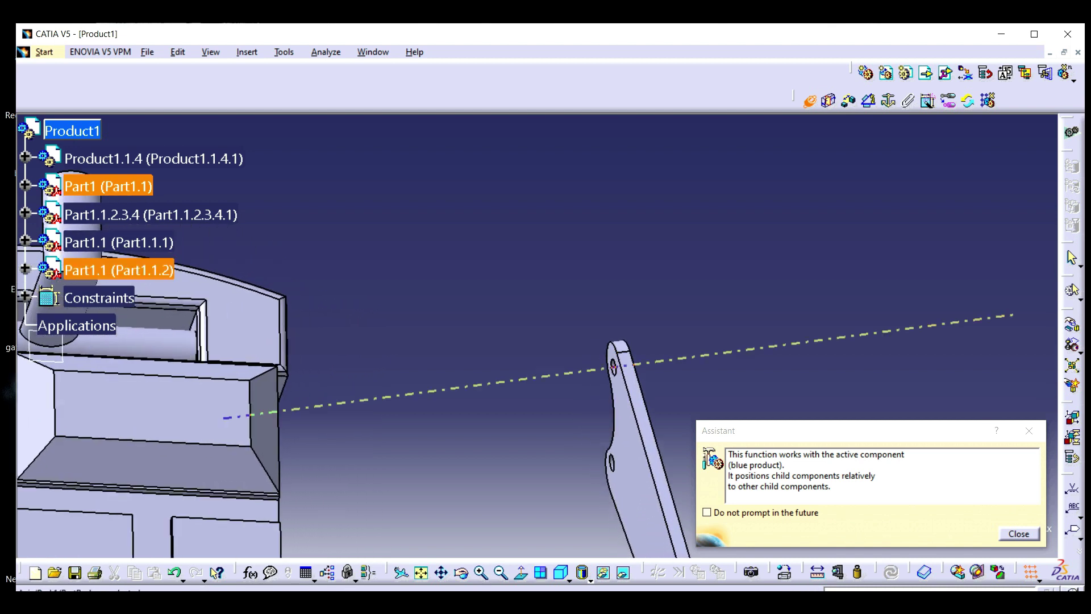
left_click(623, 364)
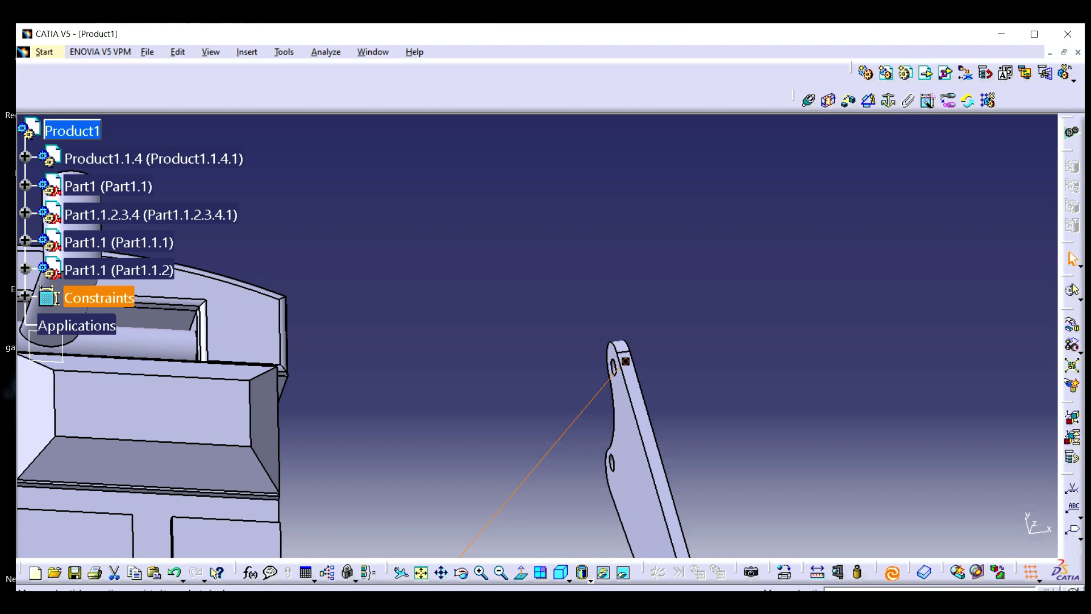
key("ctrl+u")
Apply a 0 mm offset constraint between the cage bed bracket's cage-side face and the second side arm's face, and update the assembly
middle_click_drag(443, 489, 543, 147)
middle_click_drag(384, 483, 473, 129)
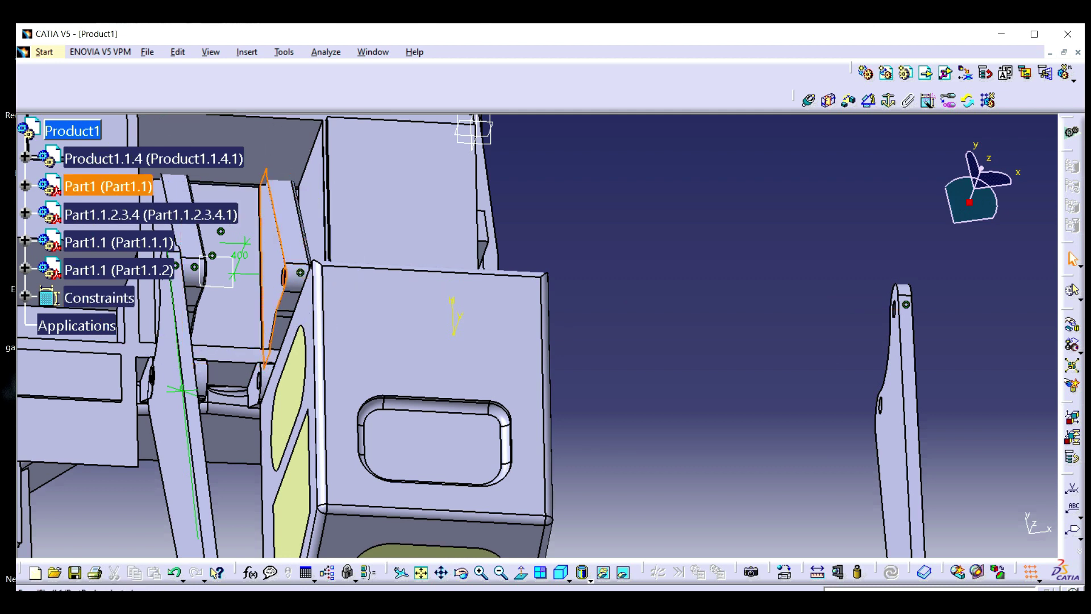
left_click(849, 101)
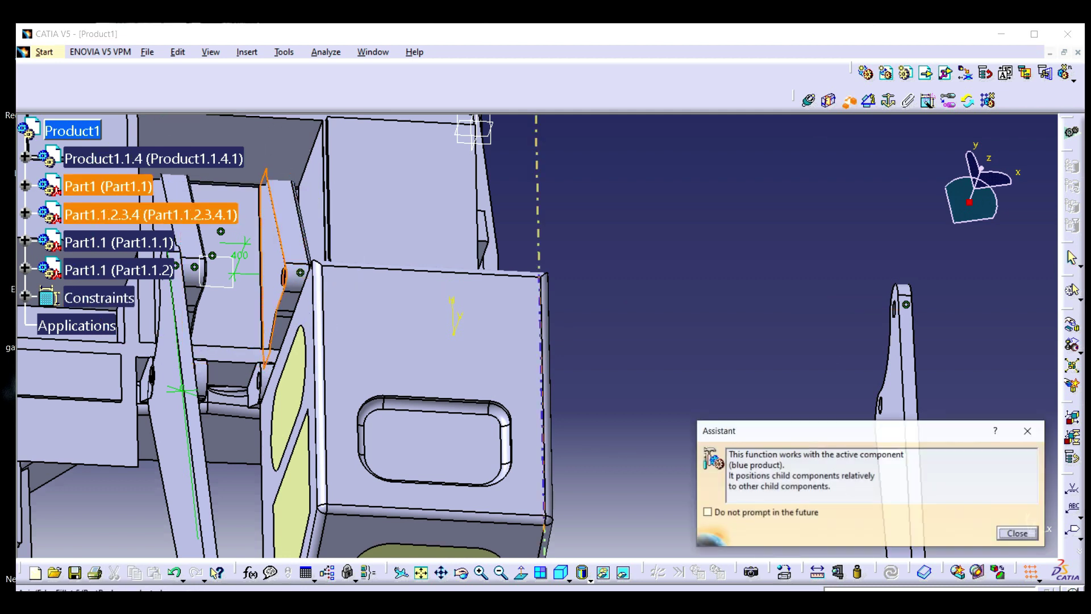
middle_click_drag(677, 313, 438, 321)
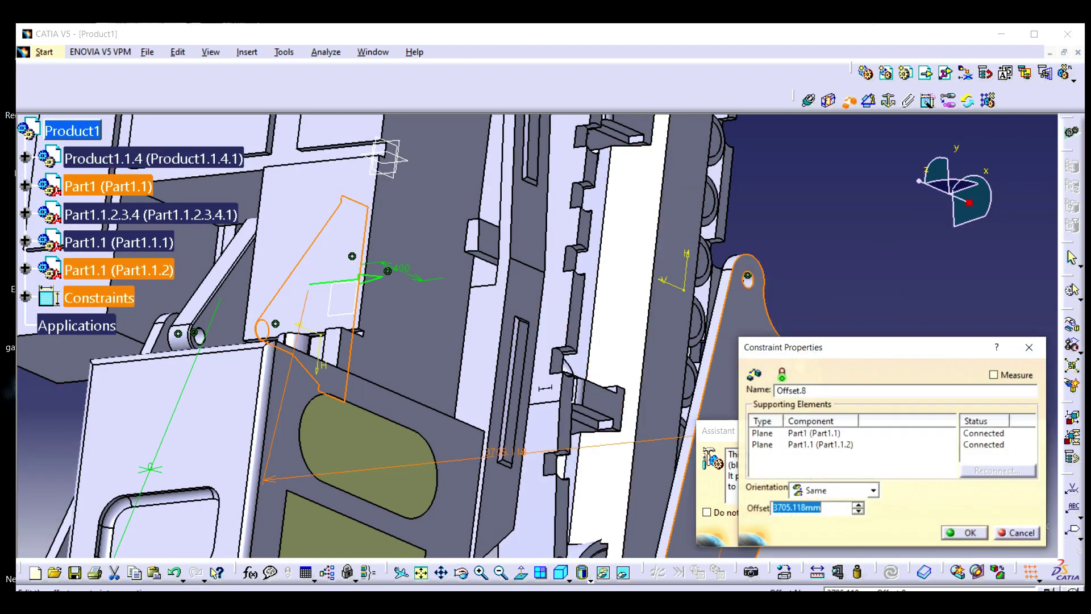
type("0")
key("Return")
key("ctrl+u")
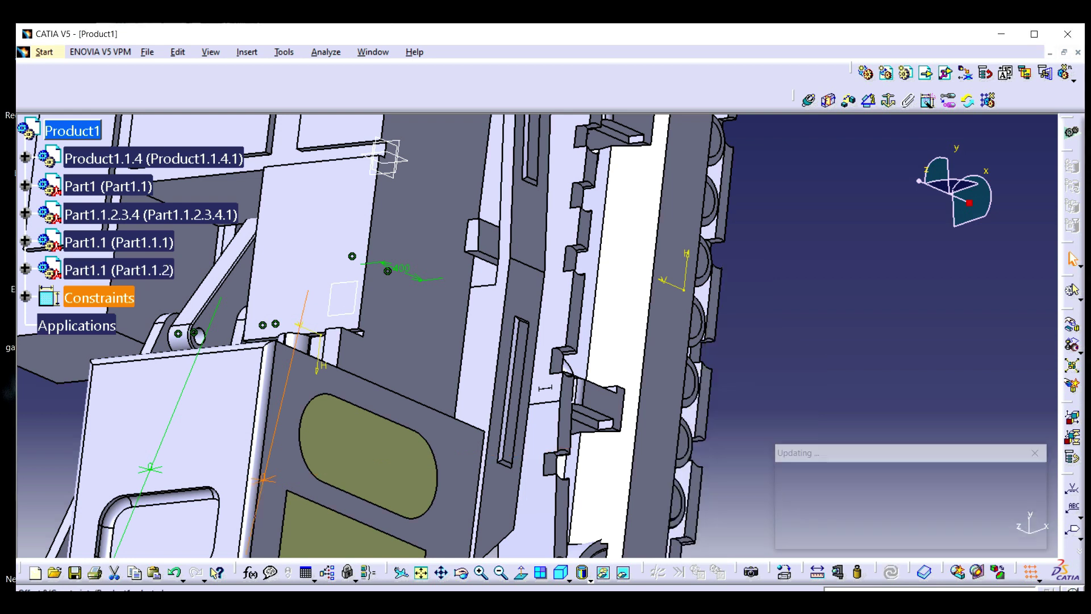
Align the free-end holes of the two side arms with a coincidence constraint between their axes, and update the assembly
left_click(462, 573)
left_click_drag(423, 432, 630, 257)
left_click(810, 101)
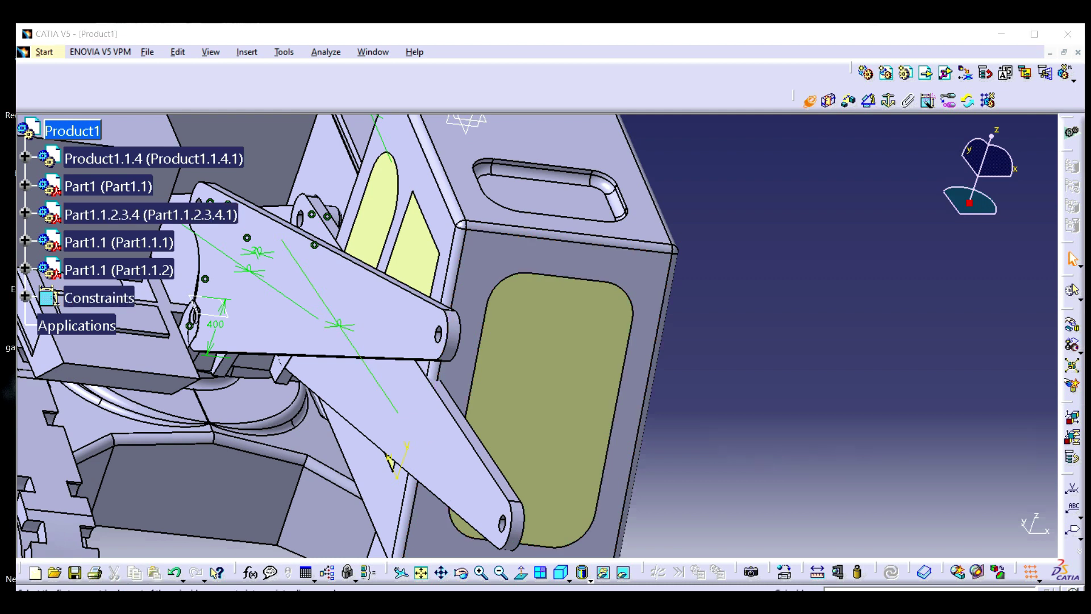
left_click(514, 523)
left_click(453, 335)
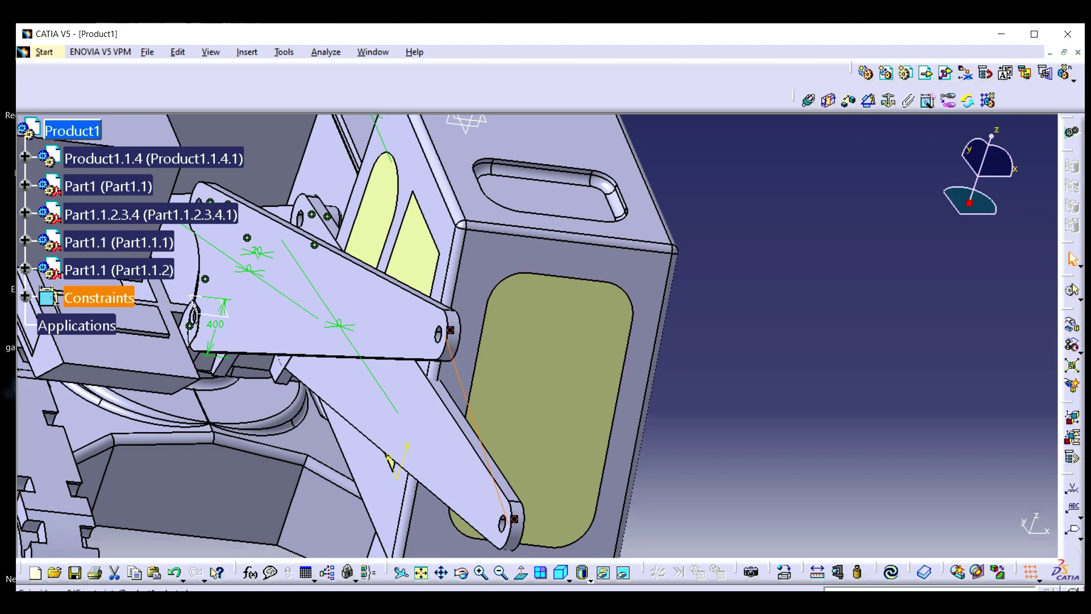
left_click(893, 573)
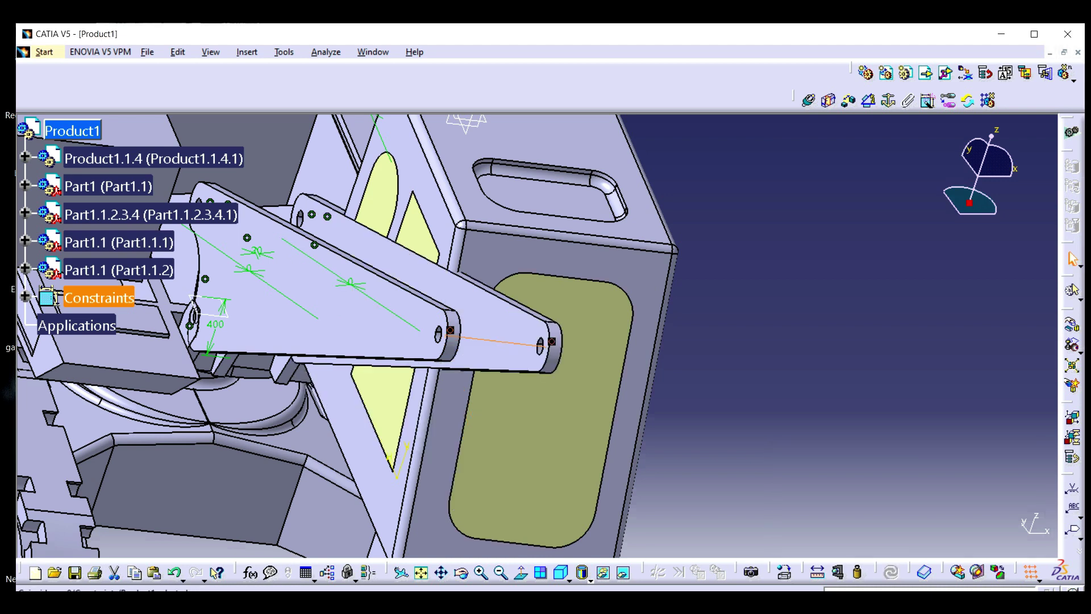
key("Escape")
Insert the "arm bottam" component into Product1
left_click(482, 573)
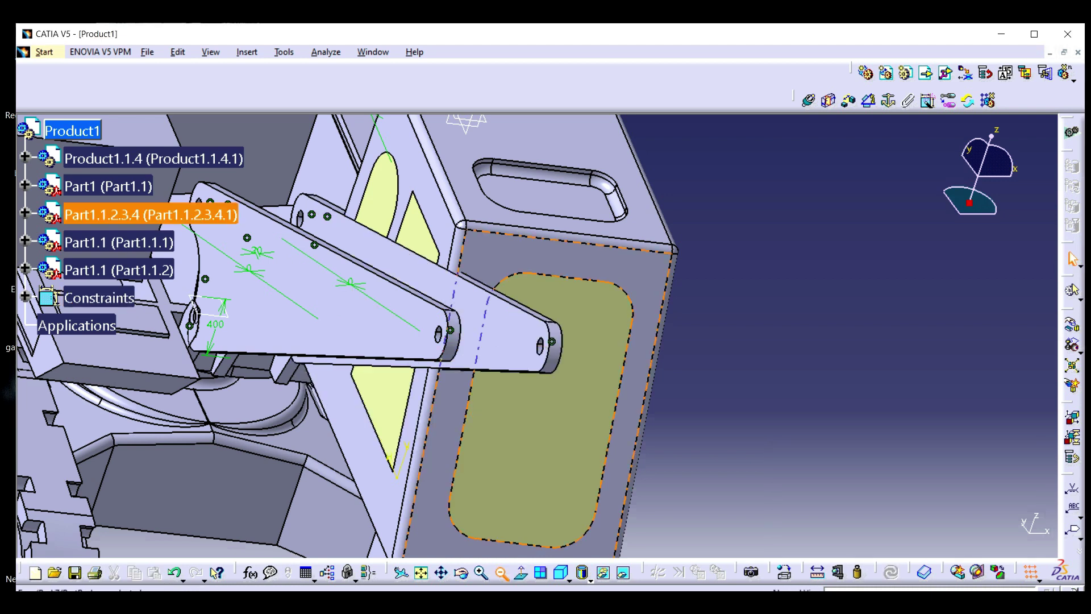
left_click(502, 573)
left_click(501, 573)
left_click(502, 573)
left_click(462, 572)
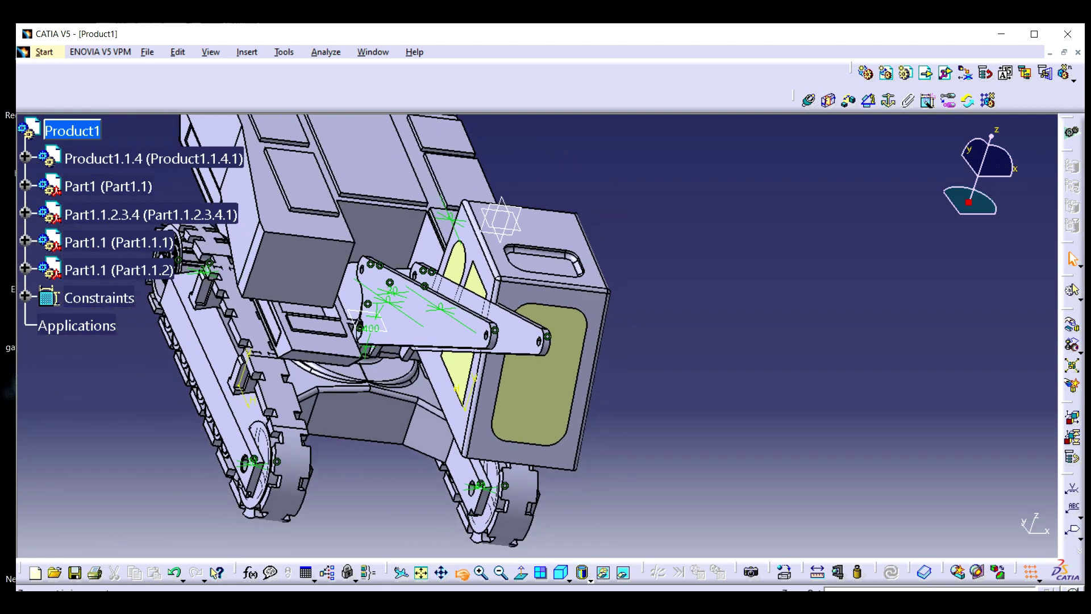
left_click_drag(443, 352, 608, 324)
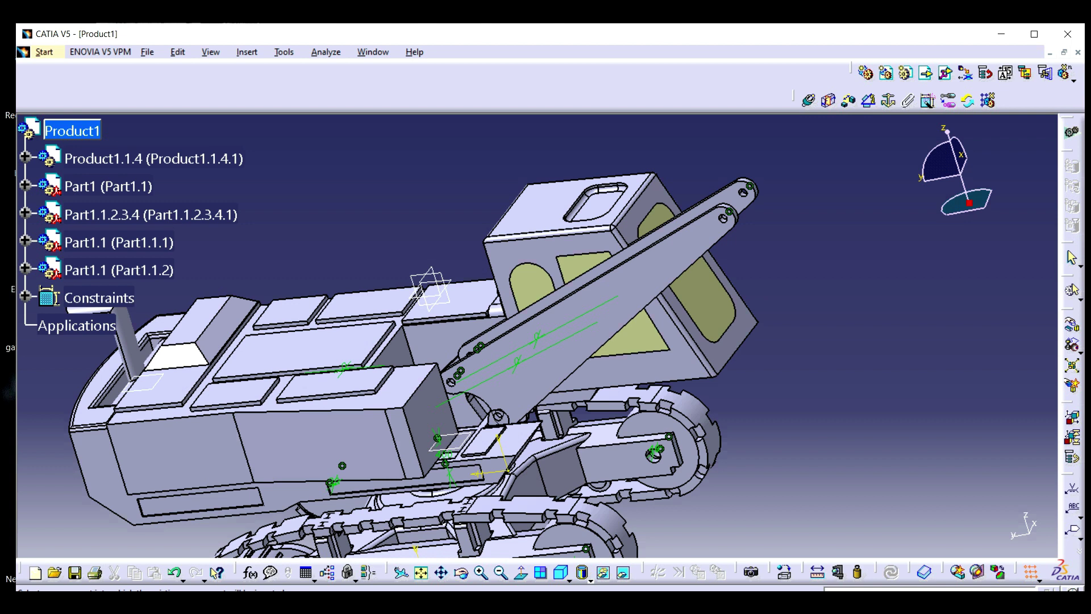
left_click(72, 131)
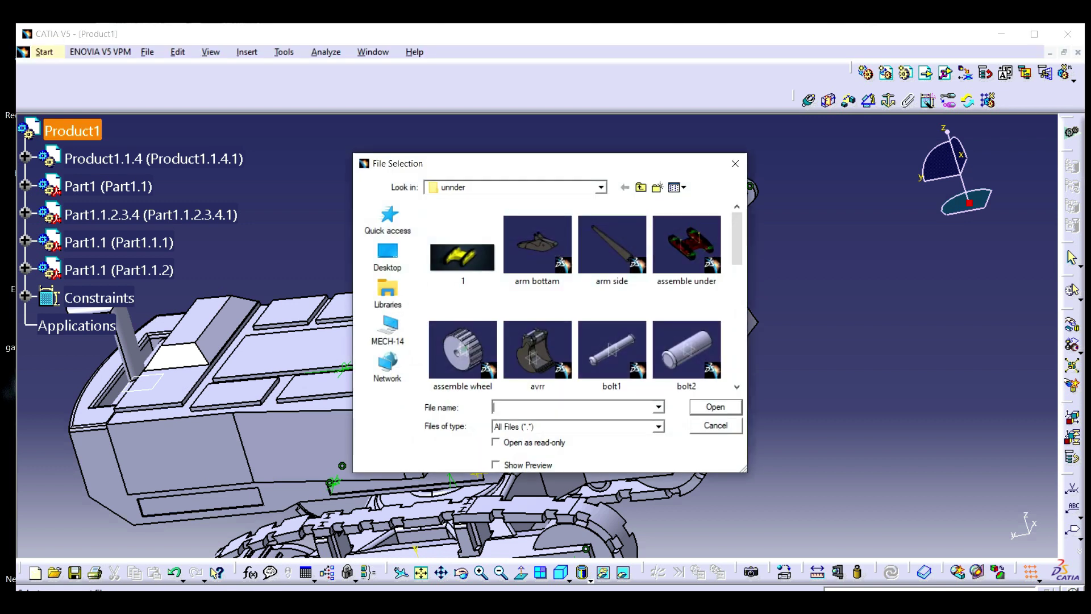
scroll(586, 295, "down", 2)
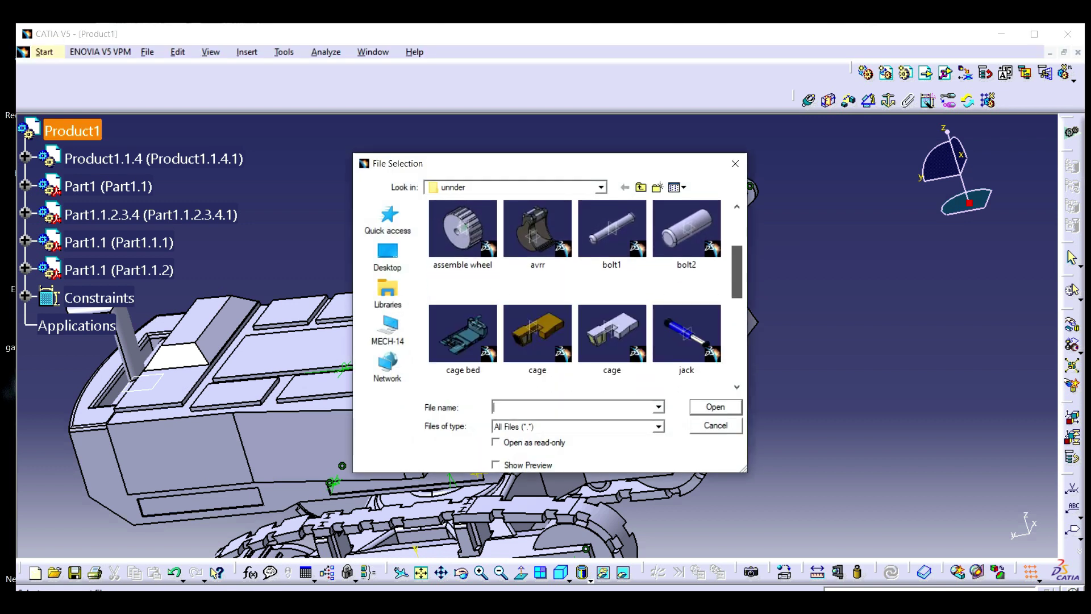
scroll(585, 296, "down", 5)
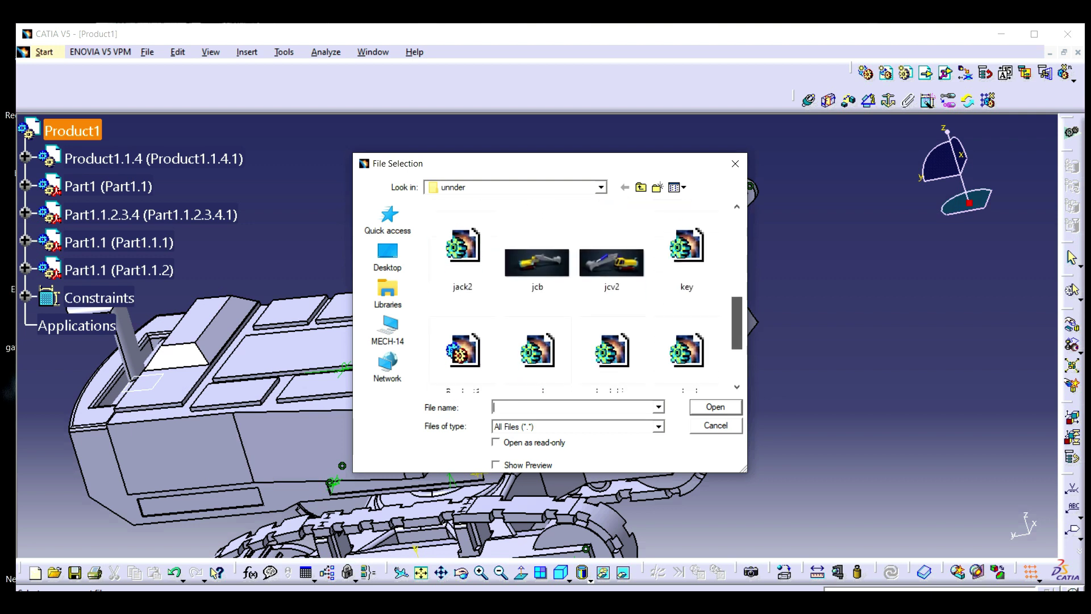
scroll(585, 293, "down", 1)
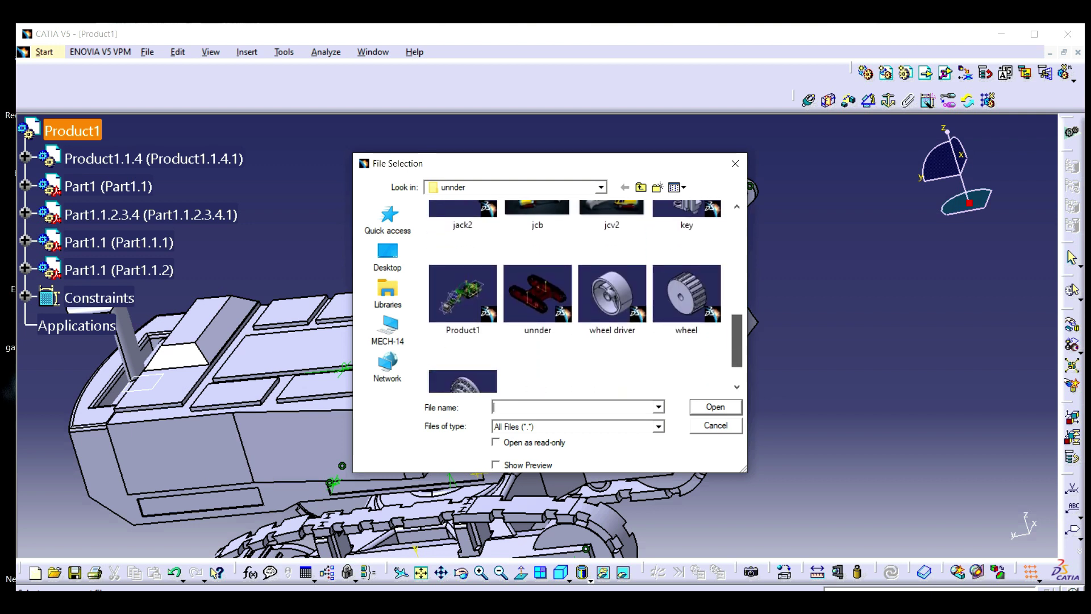
scroll(585, 295, "up", 3)
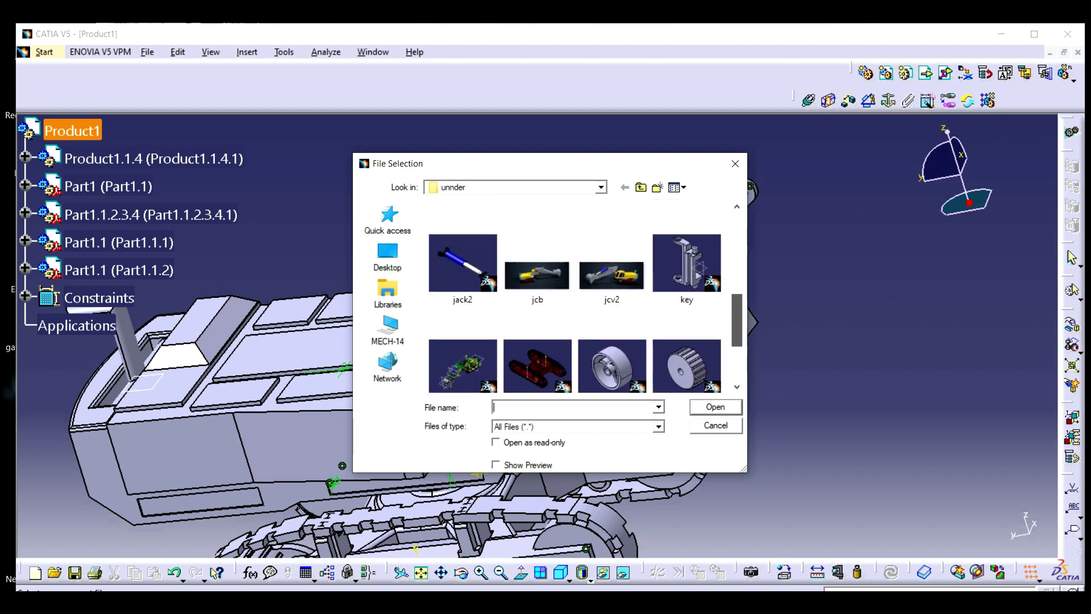
left_click_drag(738, 287, 737, 283)
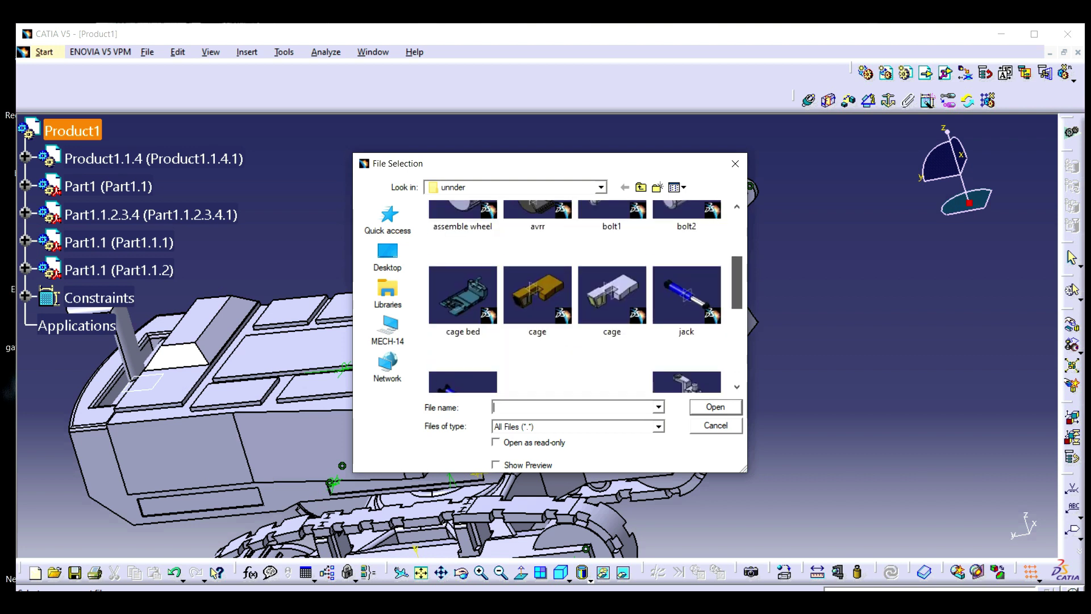
scroll(585, 296, "up", 2)
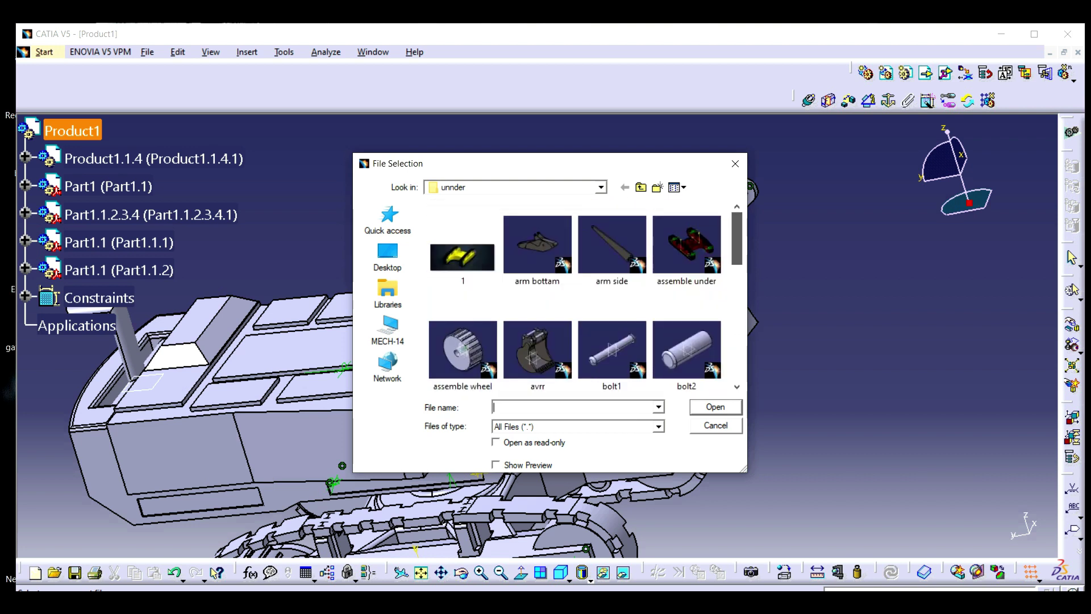
left_click(537, 245)
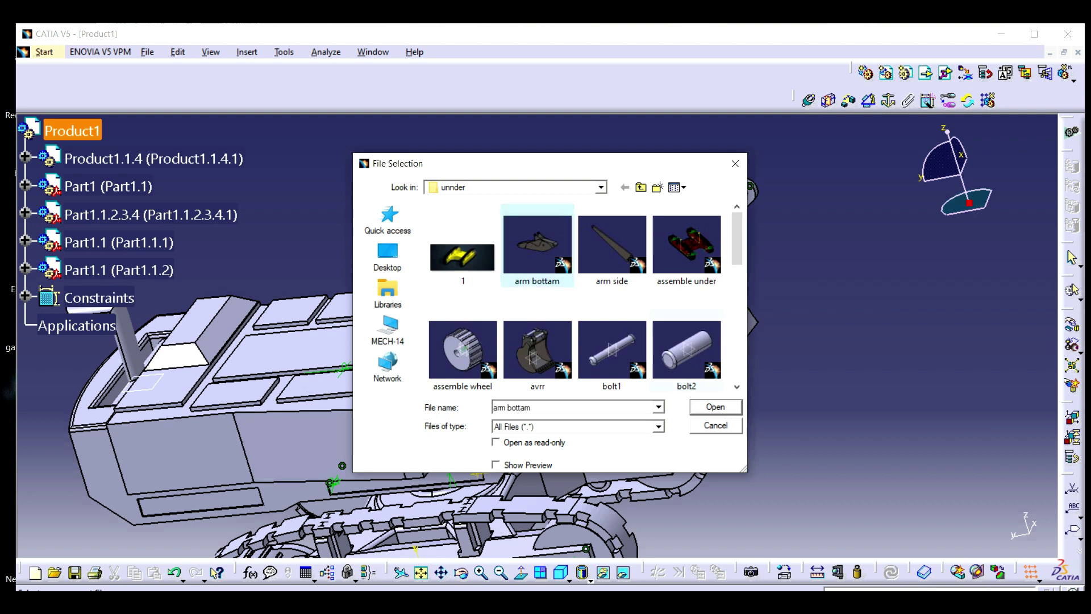
left_click(715, 407)
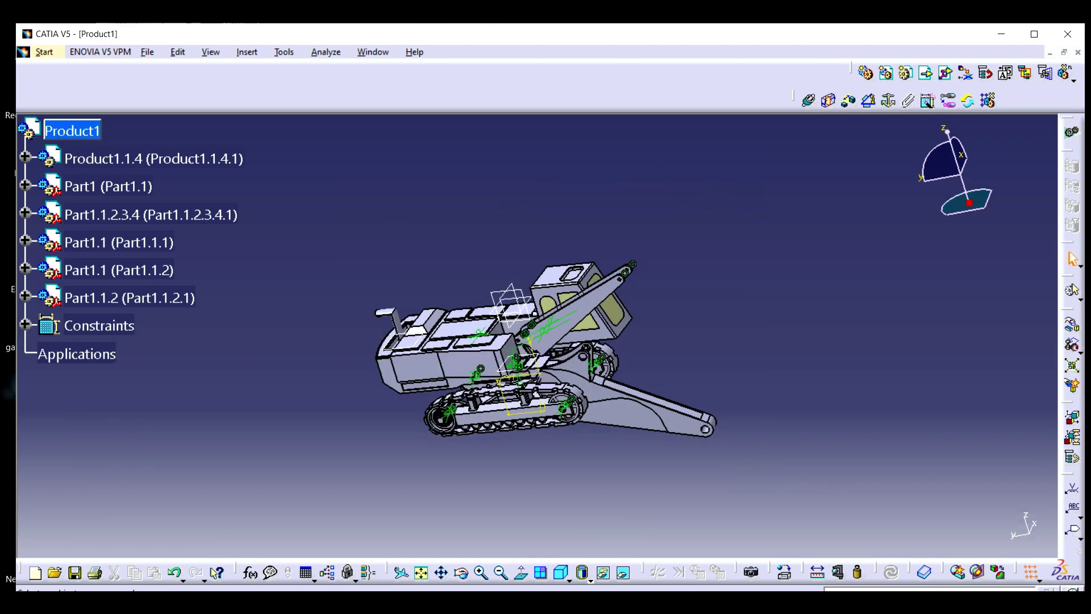
left_click_drag(969, 203, 623, 412)
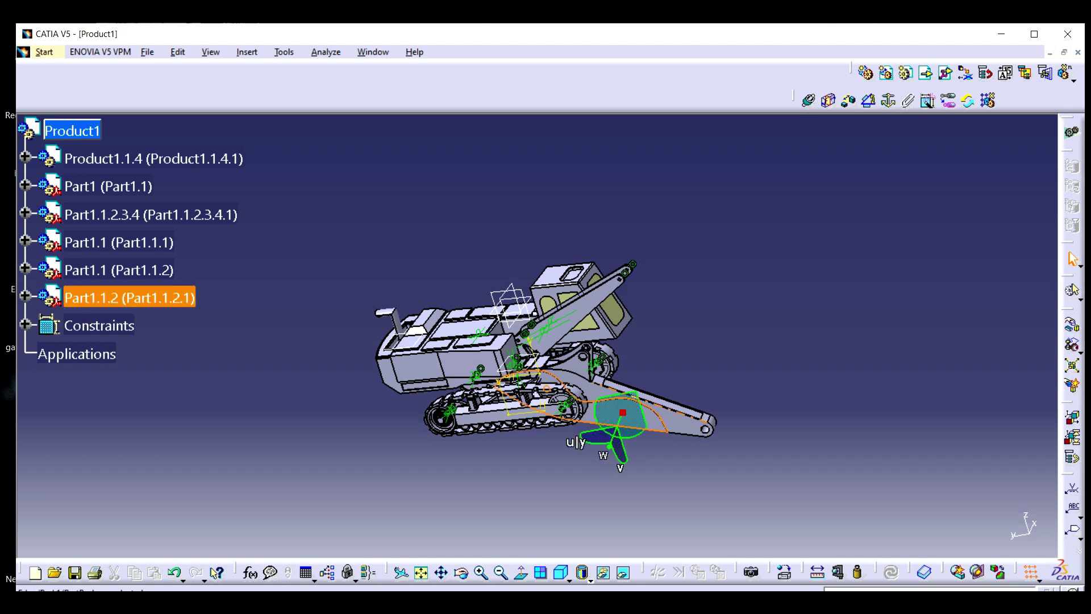
double_click(660, 419)
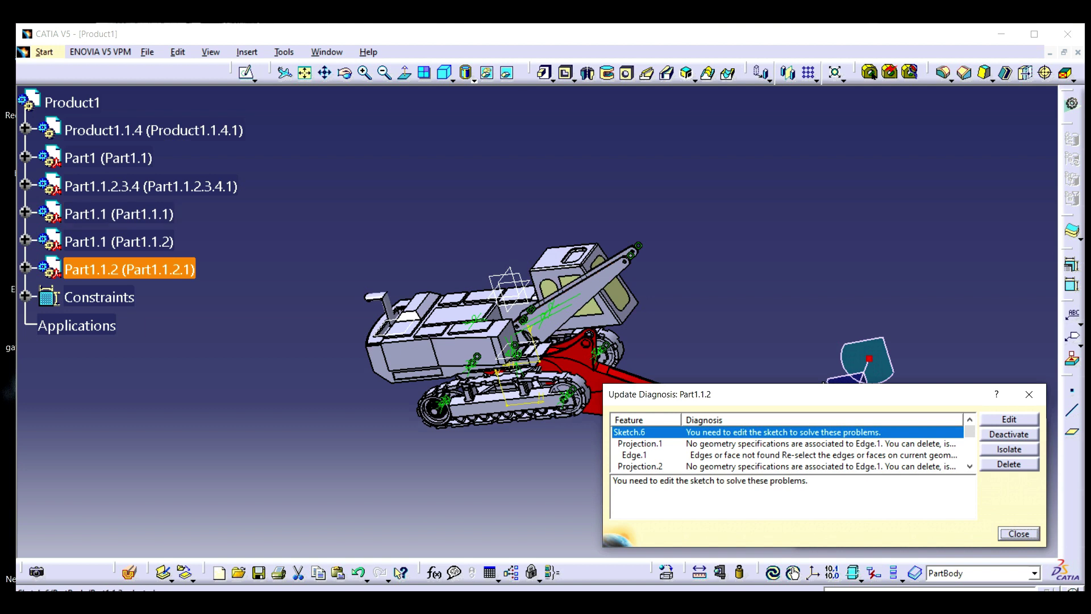
left_click(1030, 394)
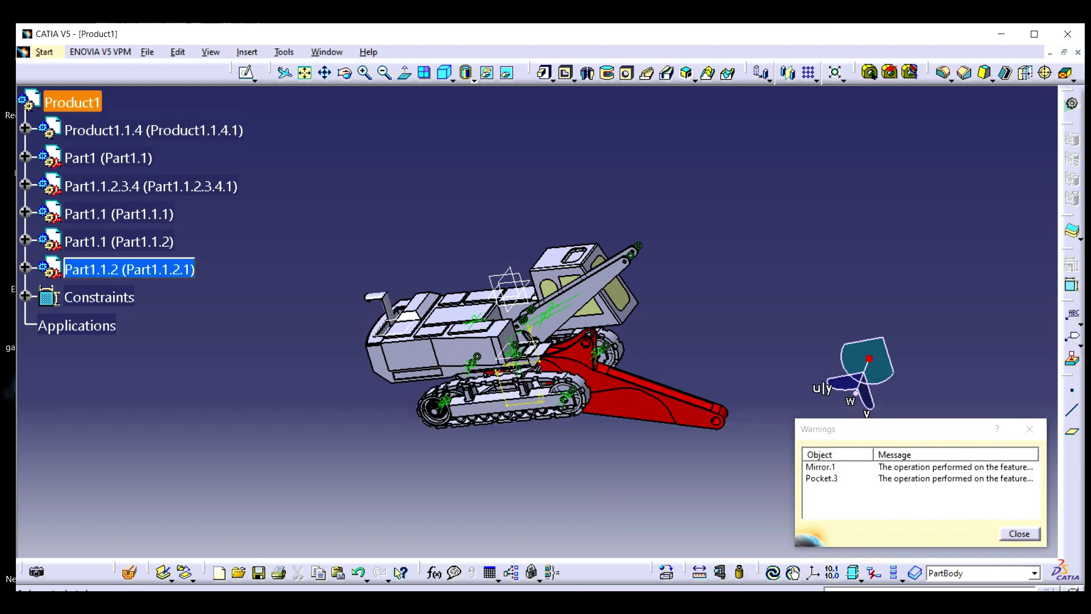
double_click(72, 103)
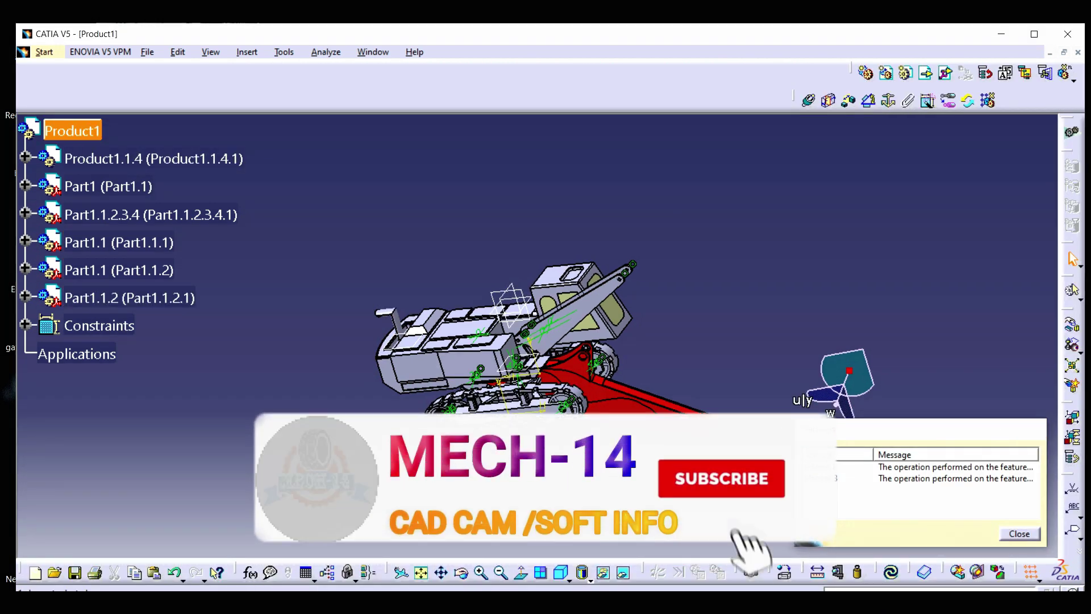
key("Return")
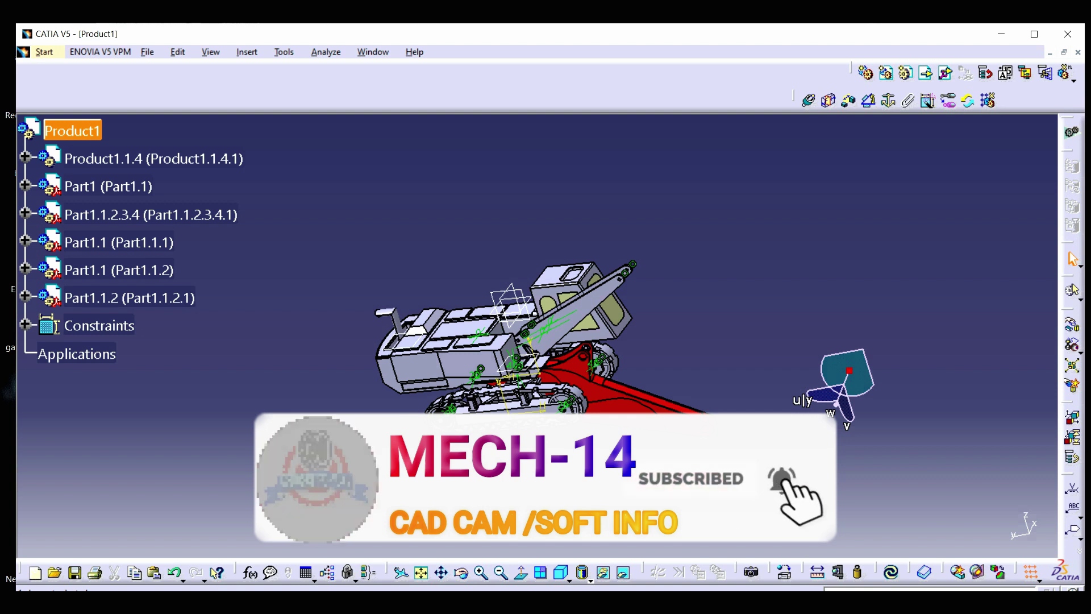
Attach the compass to the "arm bottam" component and move it clear of the excavator, out beyond and above the cage
left_click_drag(849, 370, 618, 420)
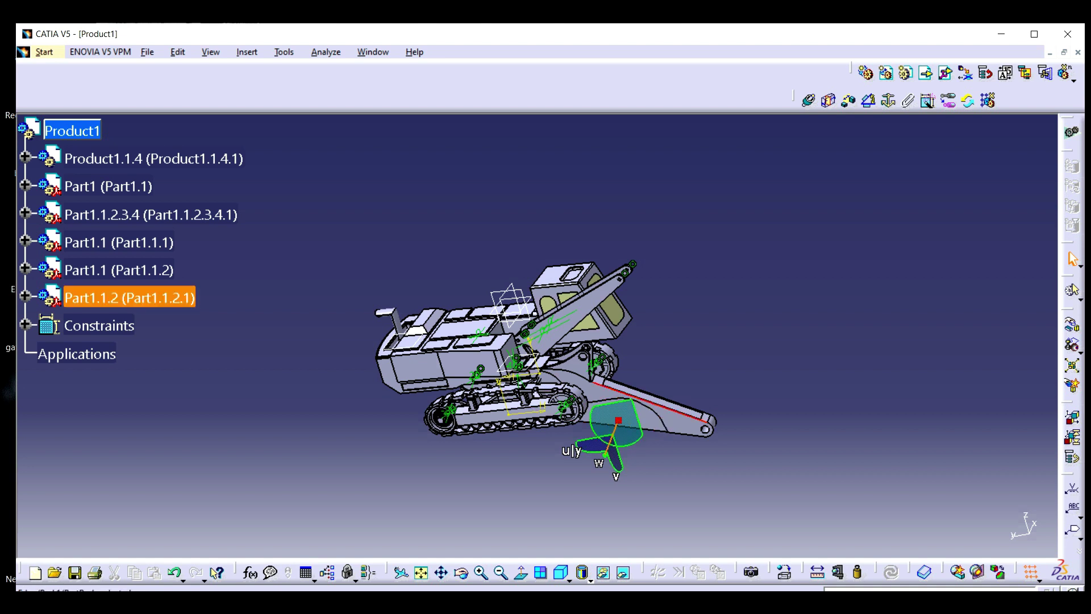
left_click_drag(638, 417, 890, 277)
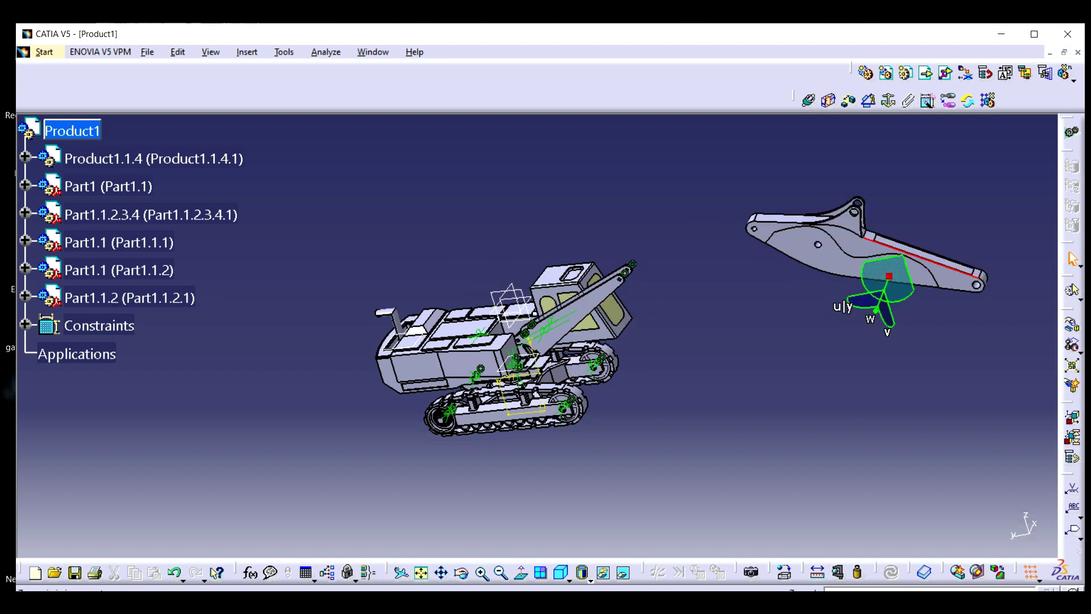
Apply a coincidence constraint between the "arm bottam" hole axis and the first side arm's free-end hole axis
left_click(482, 572)
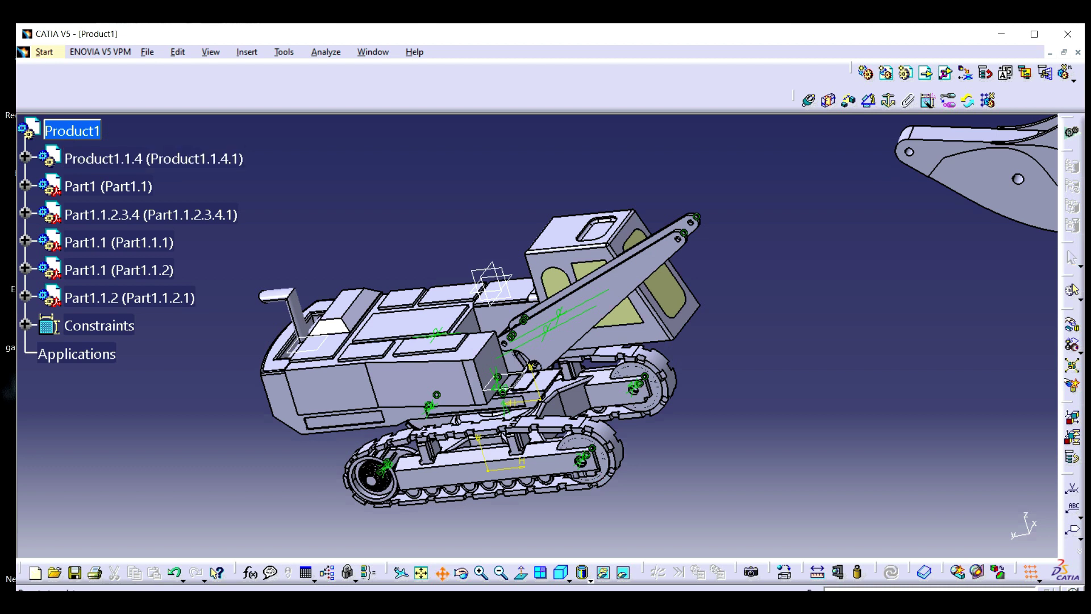
middle_click_drag(841, 216, 565, 358)
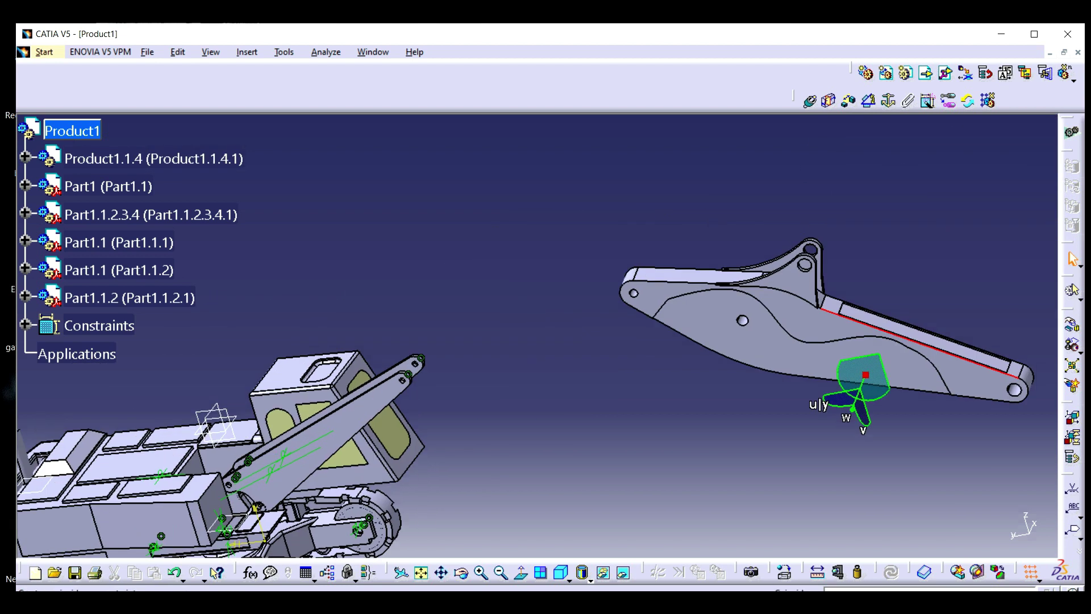
left_click(810, 101)
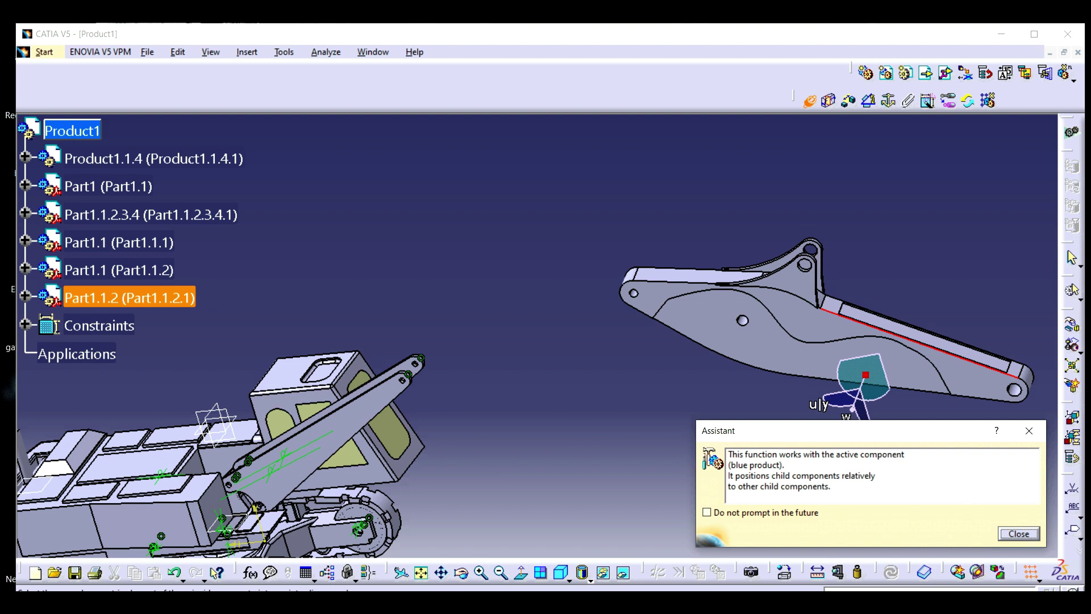
left_click(1030, 430)
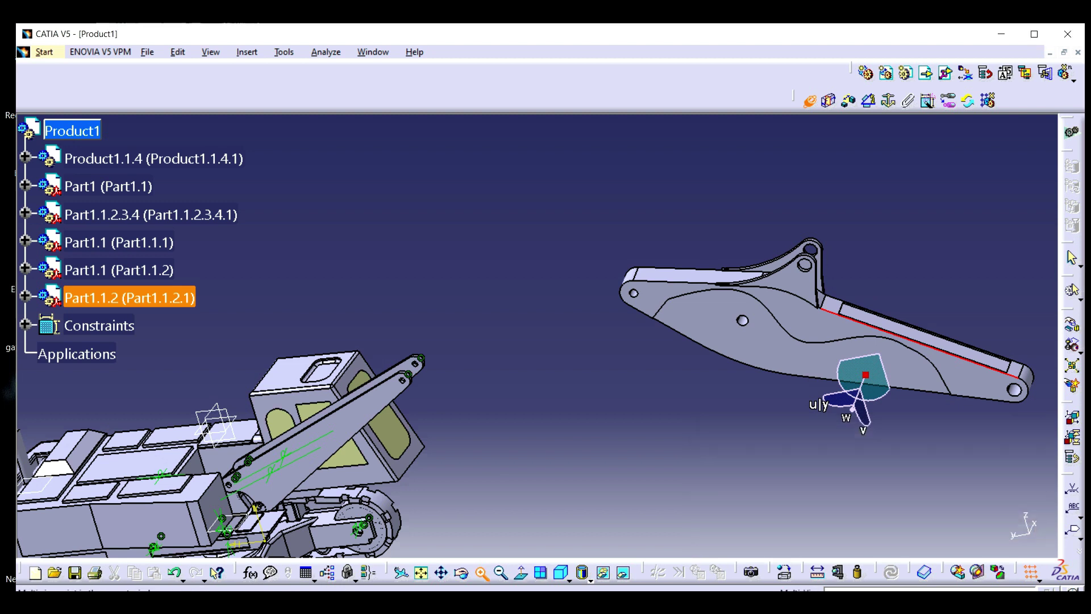
left_click(441, 572)
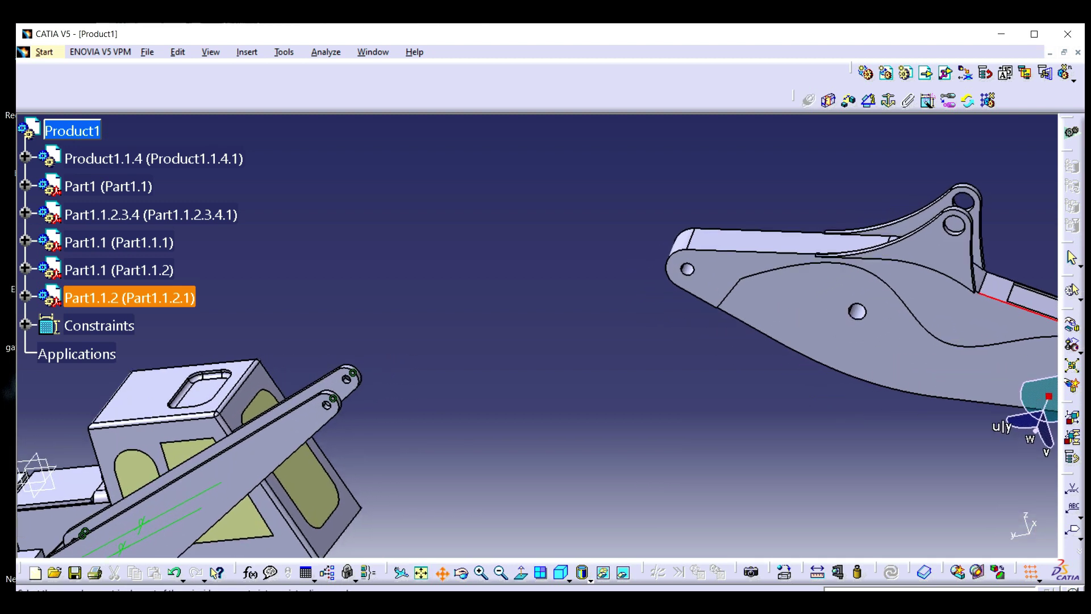
left_click_drag(531, 340, 534, 285)
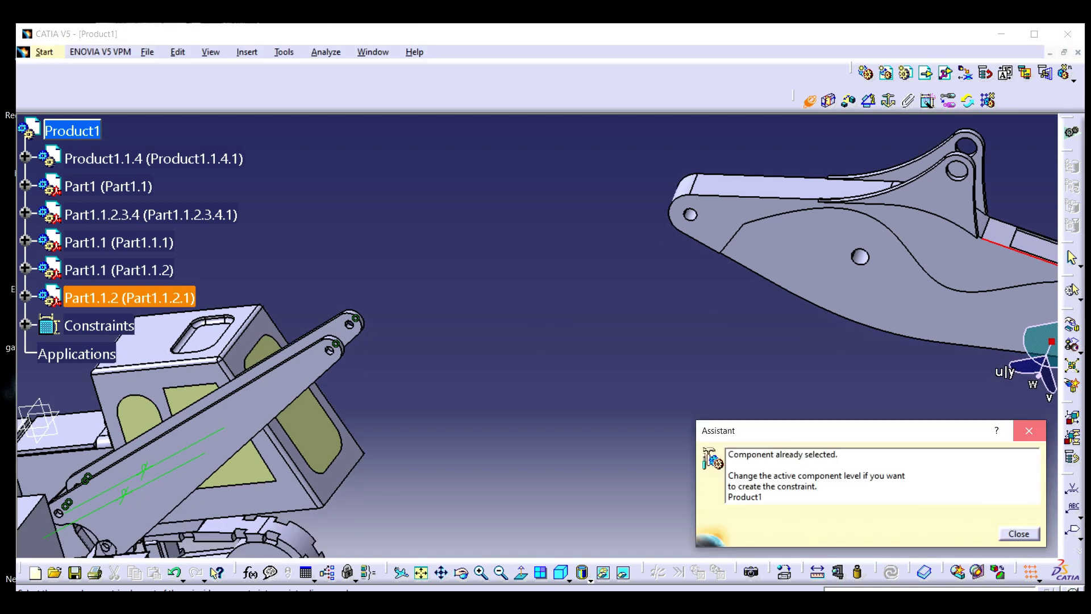
key("Return")
left_click(500, 572)
left_click(482, 573)
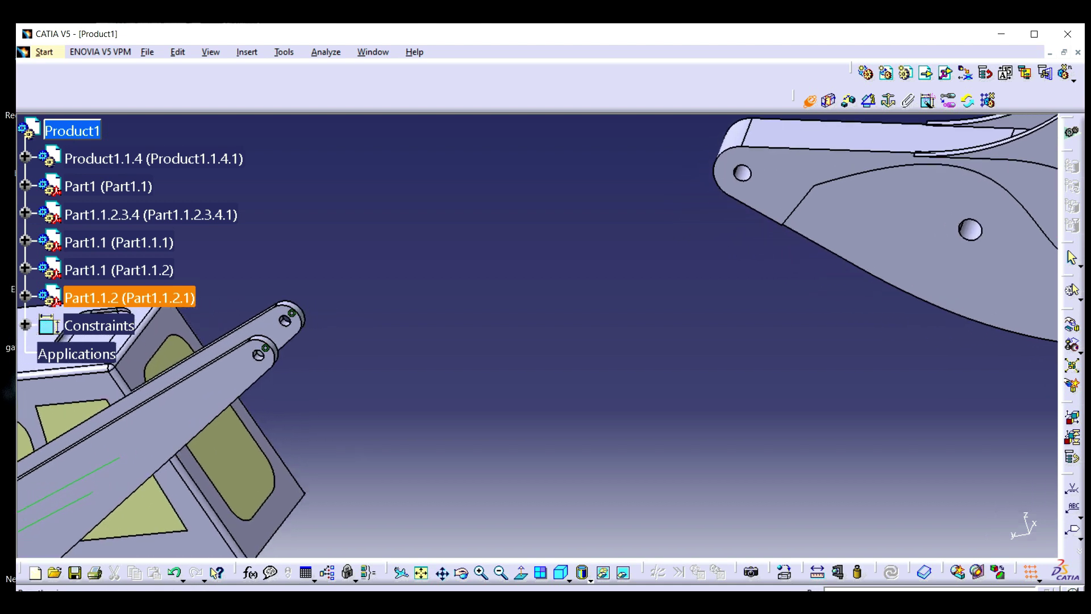
left_click(441, 573)
left_click_drag(454, 364, 558, 297)
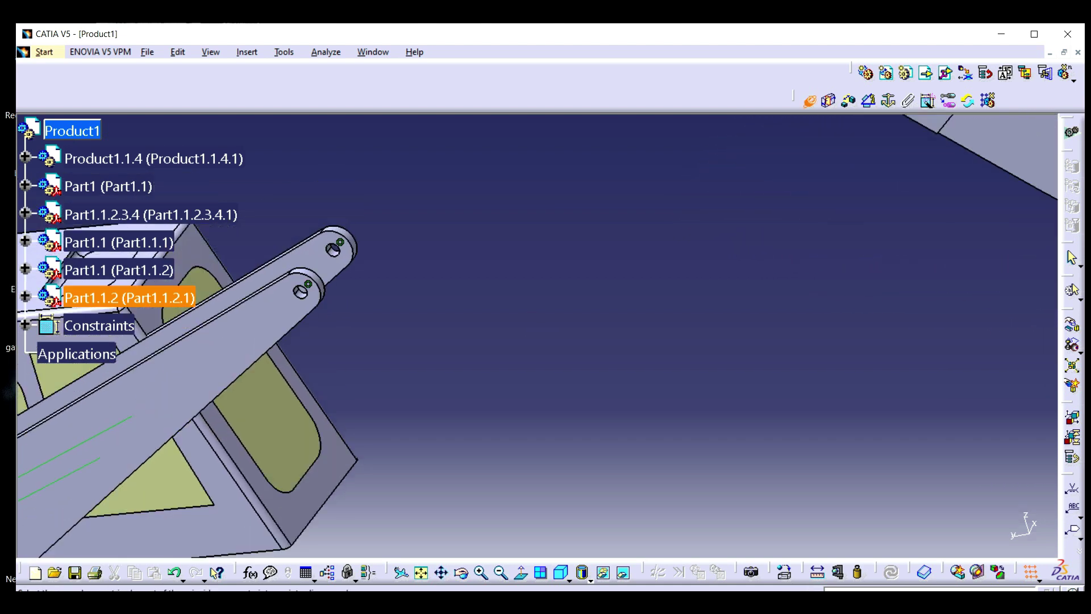
left_click(461, 573)
left_click_drag(435, 369, 387, 381)
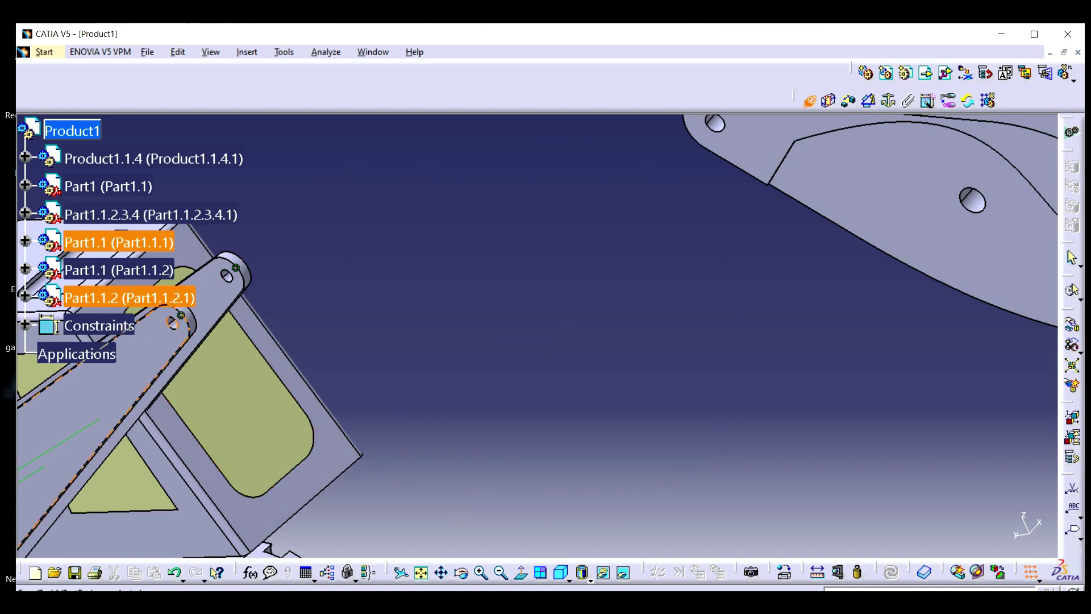